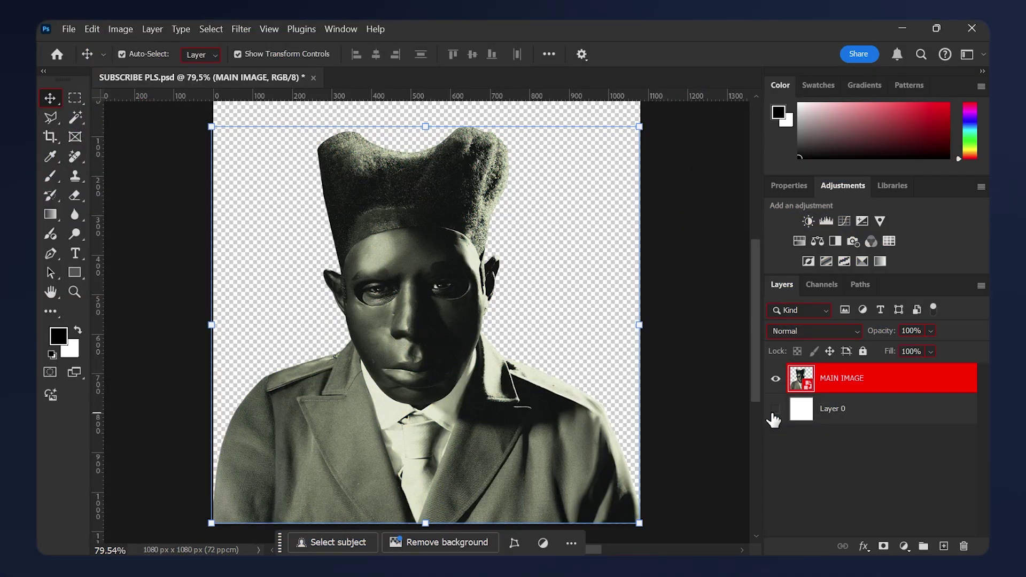
# Make Layer 0 visible again and preview Sketch > Halftone Pattern on MAIN IMAGE in the Filter Gallery.
pyautogui.click(774, 409)
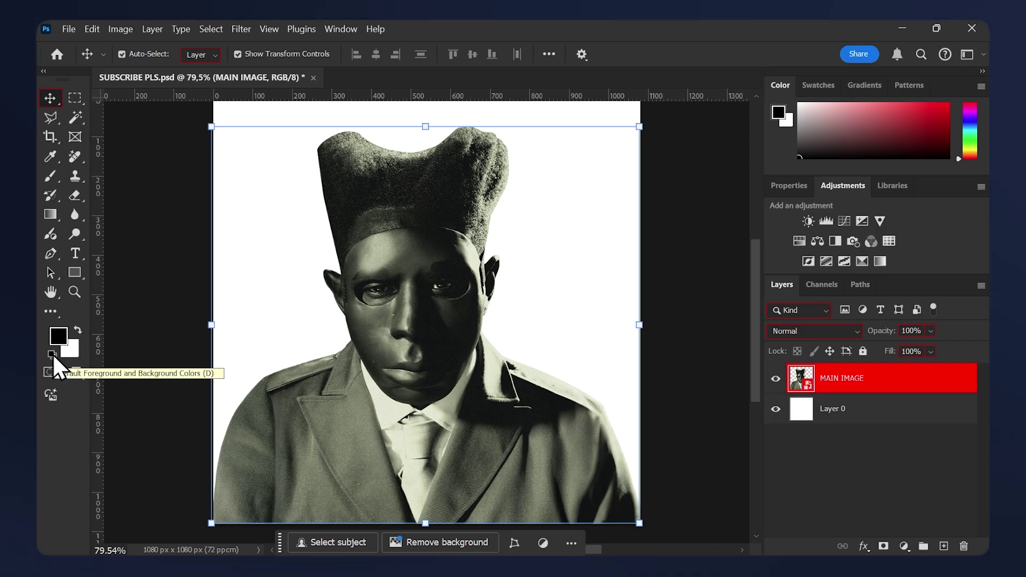
pyautogui.click(241, 29)
# Stack Reticulation and Grain effect layers beneath a Halftone Pattern effect on top.
pyautogui.click(267, 105)
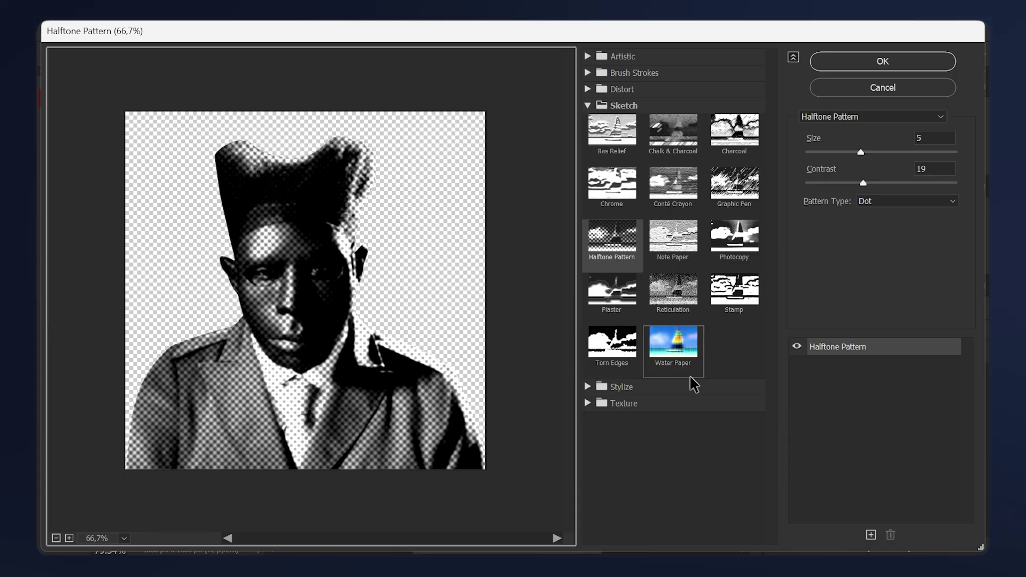
pyautogui.click(745, 361)
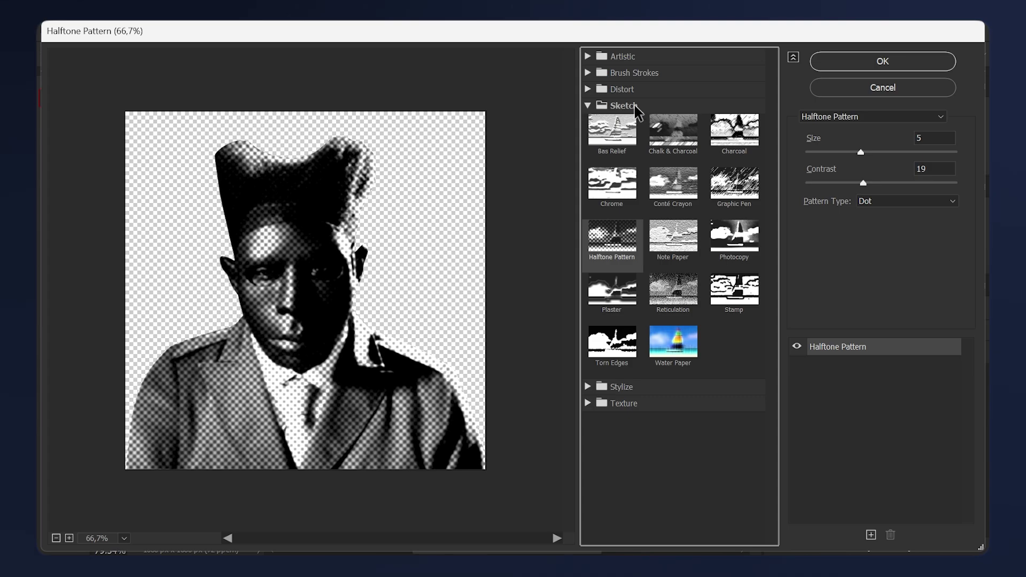
pyautogui.click(680, 307)
pyautogui.click(870, 535)
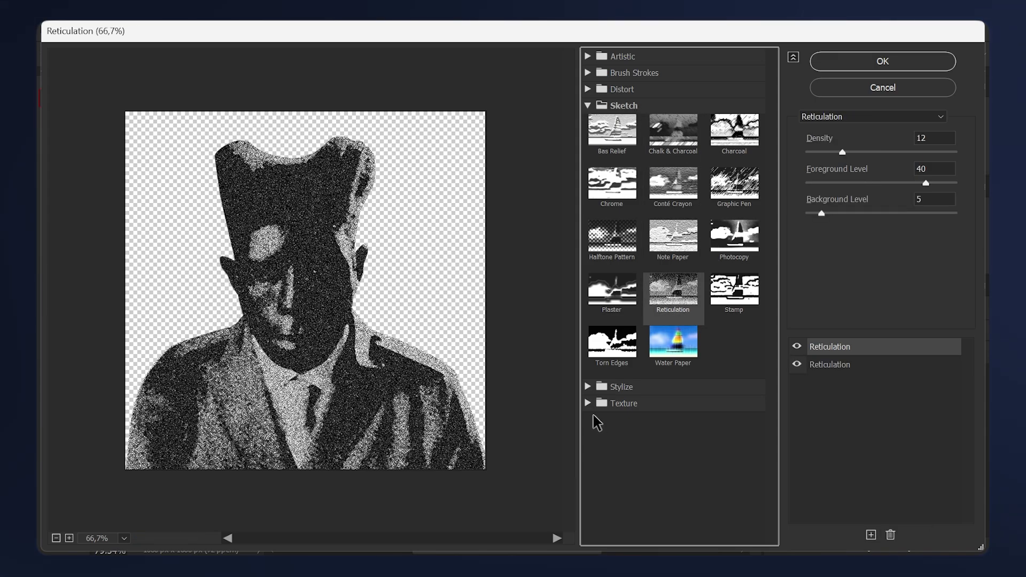
pyautogui.click(589, 406)
pyautogui.click(660, 427)
pyautogui.click(870, 535)
pyautogui.click(603, 254)
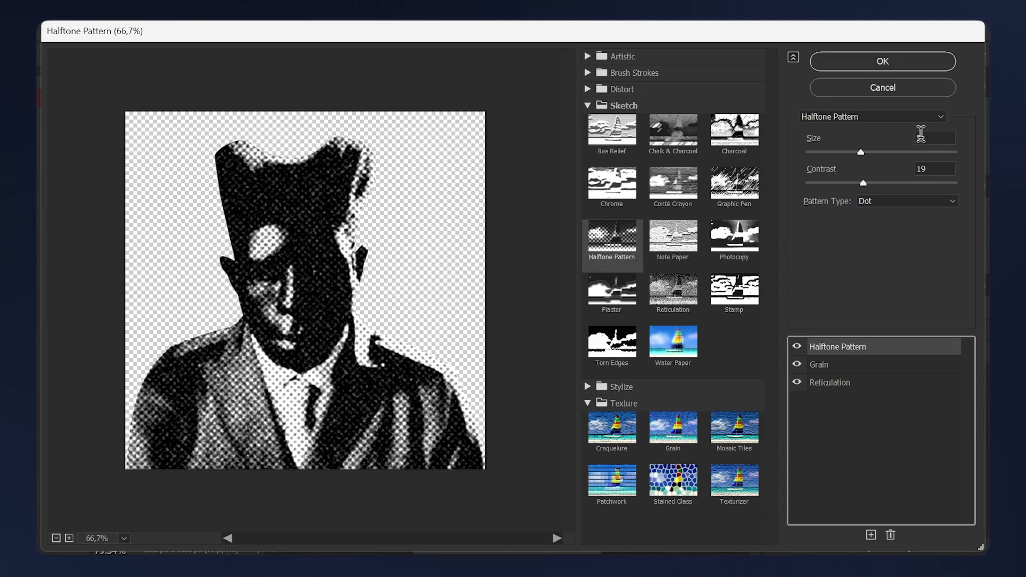
# Set Halftone Pattern Size to 3 and Contrast to 50.
pyautogui.doubleClick(927, 138)
pyautogui.write('3')
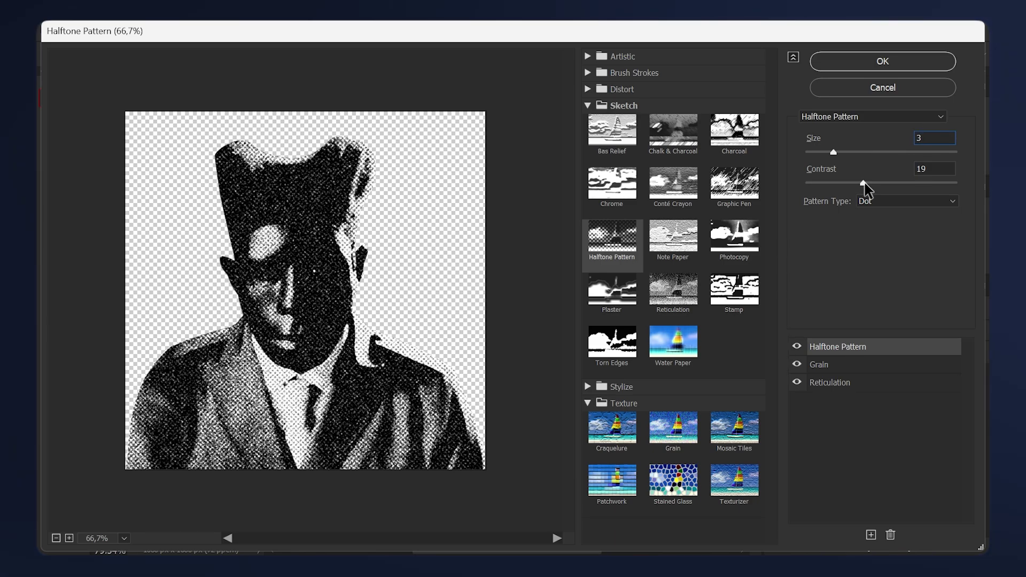
pyautogui.moveTo(864, 183); pyautogui.dragTo(967, 179)
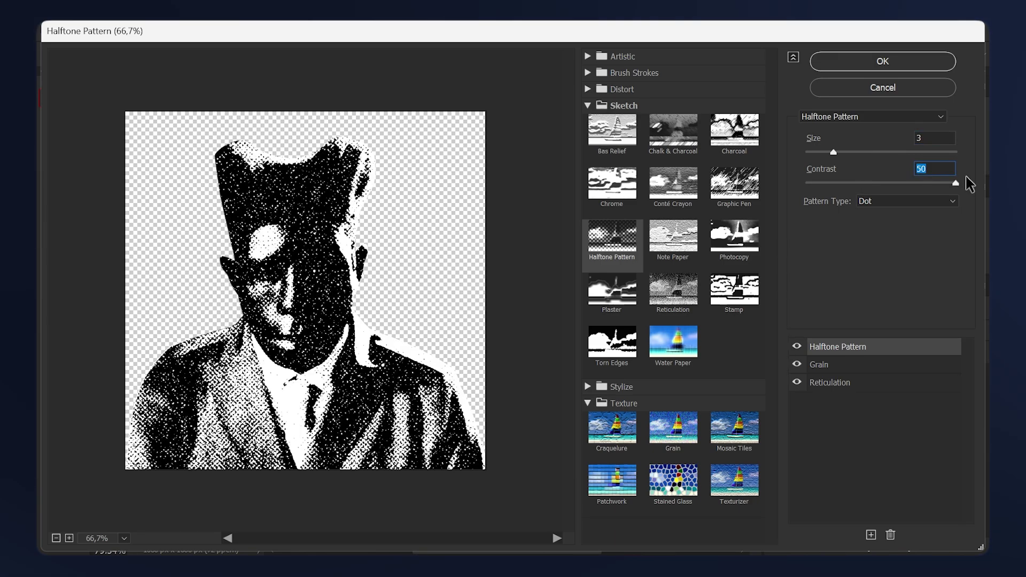
# Set Reticulation Density to 0 and Background Level to 15.
pyautogui.click(836, 382)
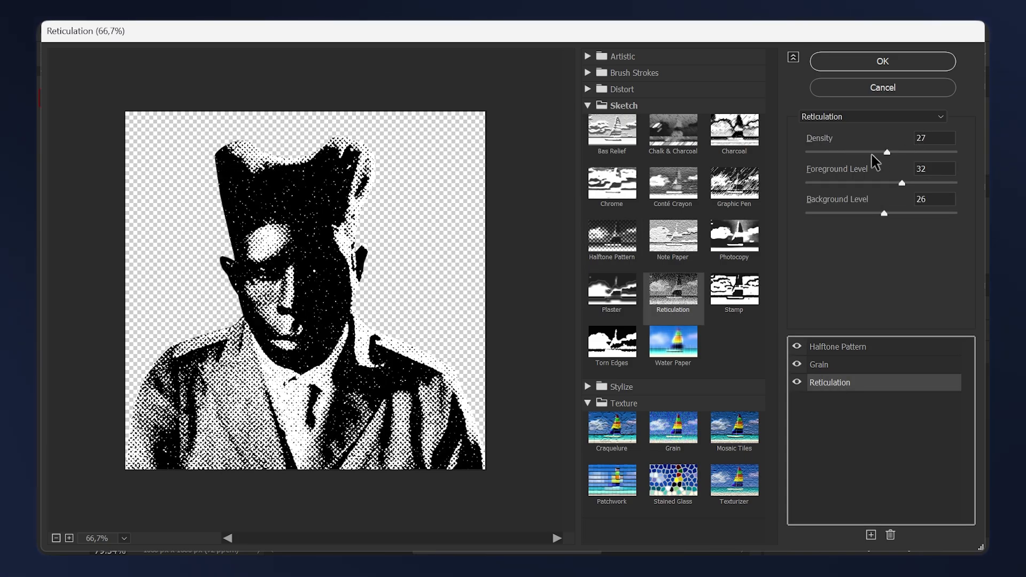
pyautogui.click(931, 138)
pyautogui.write('0')
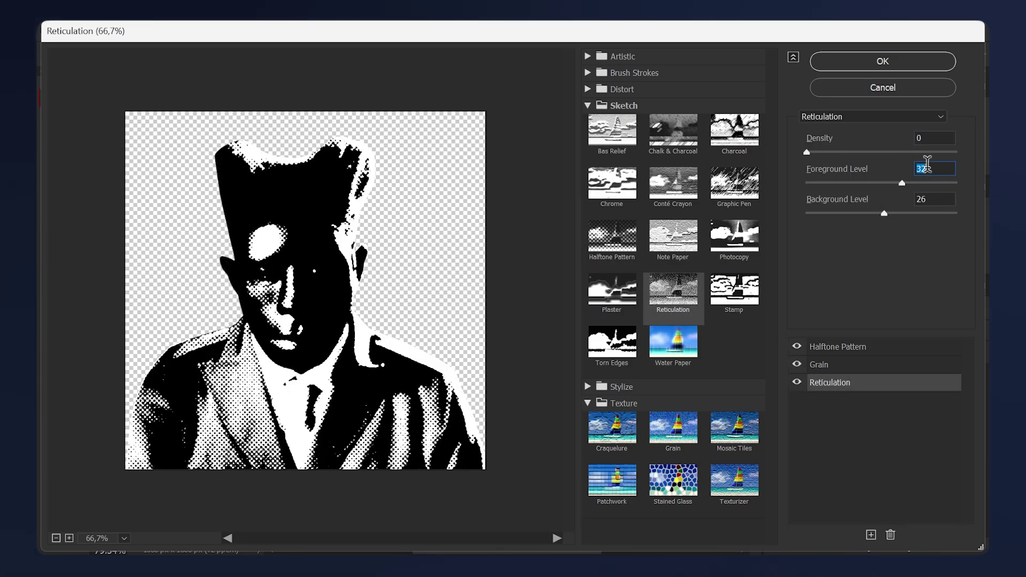
pyautogui.write('2')
pyautogui.doubleClick(927, 198)
pyautogui.write('15')
# Set Grain Intensity to 15 and Contrast to 25.
pyautogui.click(819, 367)
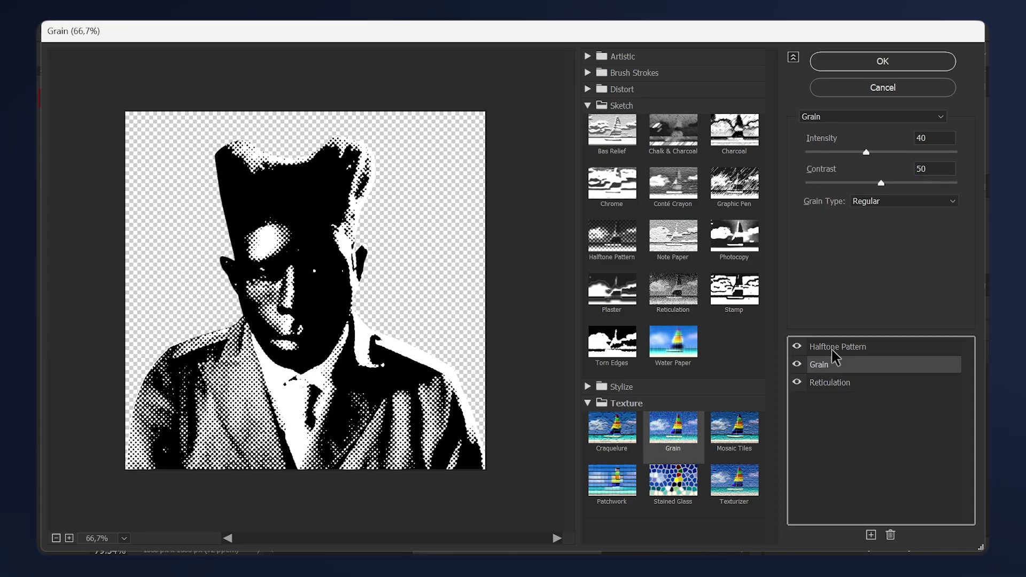
pyautogui.doubleClick(922, 134)
pyautogui.write('15')
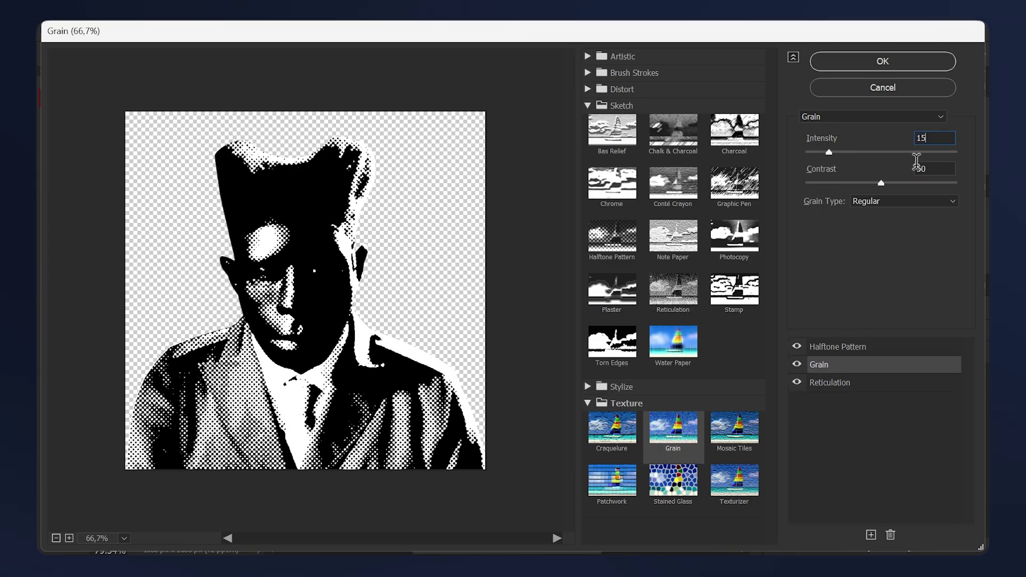
pyautogui.write('25')
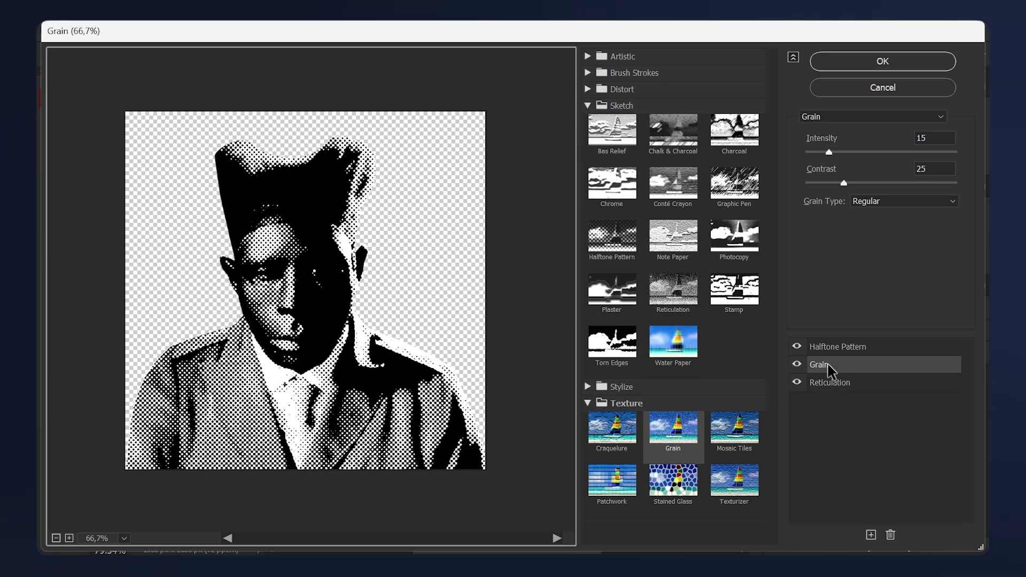
# Lower Grain Contrast to 20 and Intensity to 8.
pyautogui.click(844, 371)
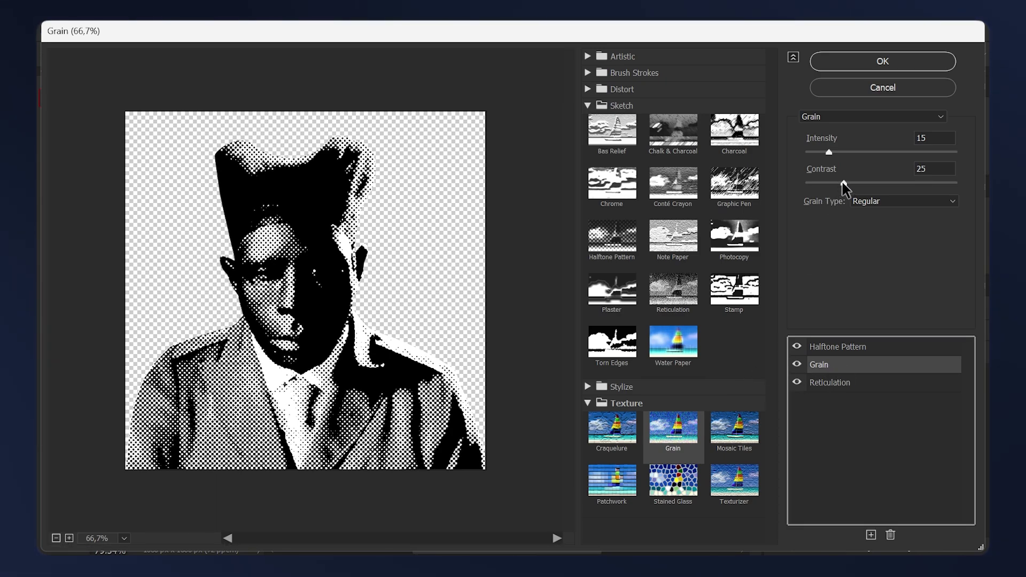
pyautogui.click(844, 184)
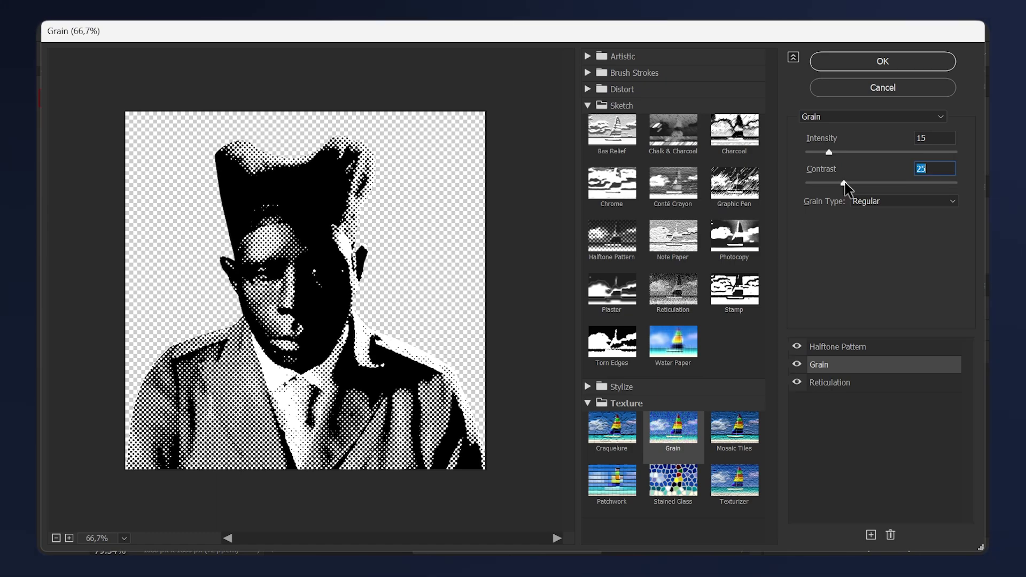
pyautogui.moveTo(844, 183); pyautogui.dragTo(818, 154)
pyautogui.click(834, 389)
# Set Reticulation Foreground Level to 1 and re-enter the Halftone Pattern dot size.
pyautogui.click(833, 383)
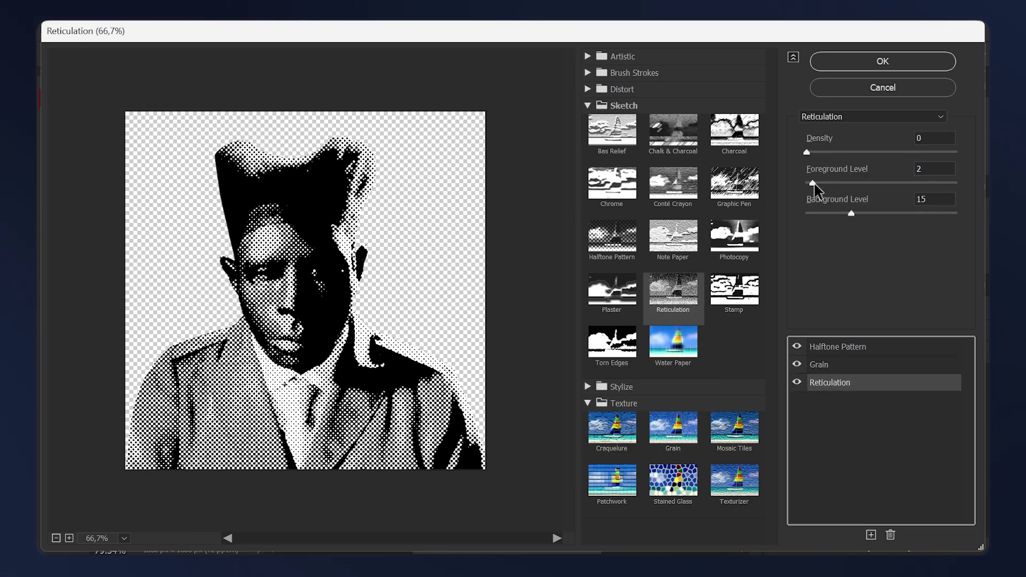
pyautogui.moveTo(814, 183); pyautogui.dragTo(809, 184)
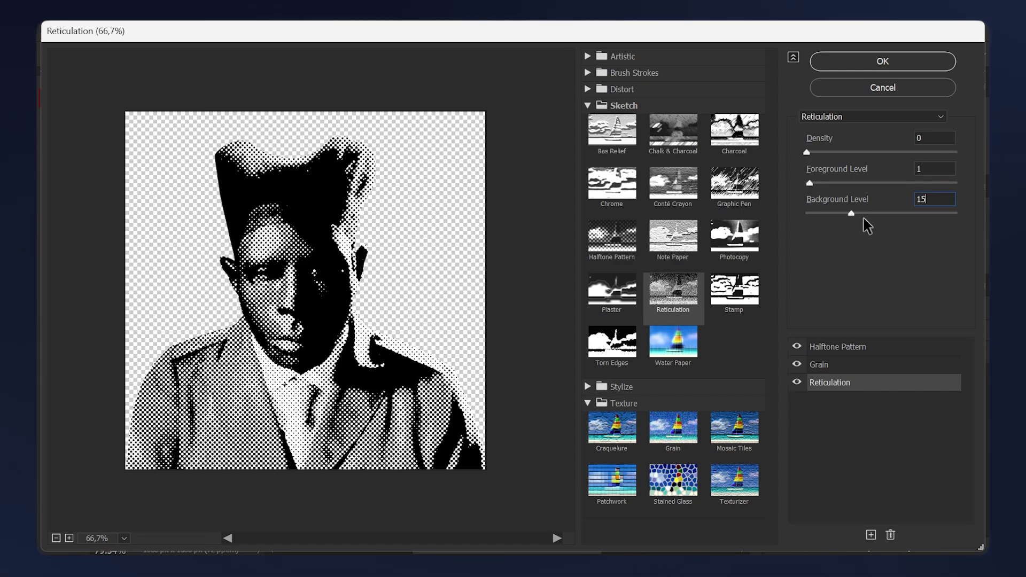
pyautogui.click(829, 346)
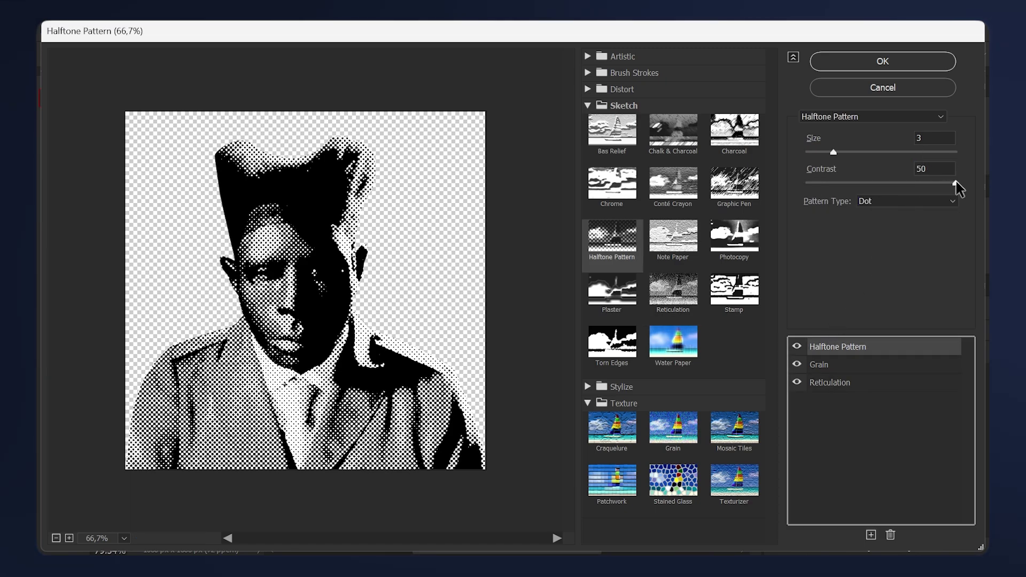
pyautogui.doubleClick(931, 135)
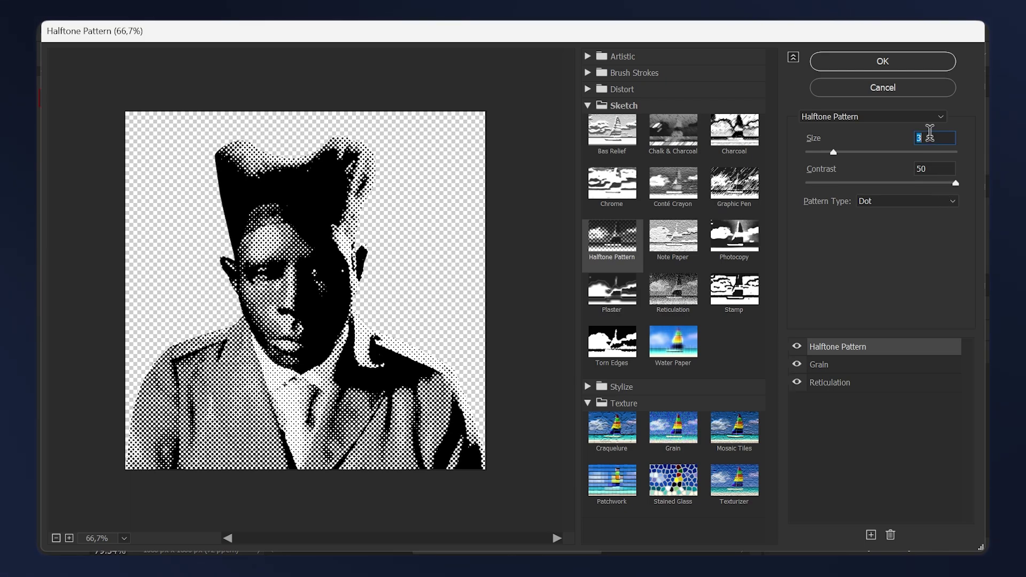
pyautogui.write('4')
pyautogui.write('3')
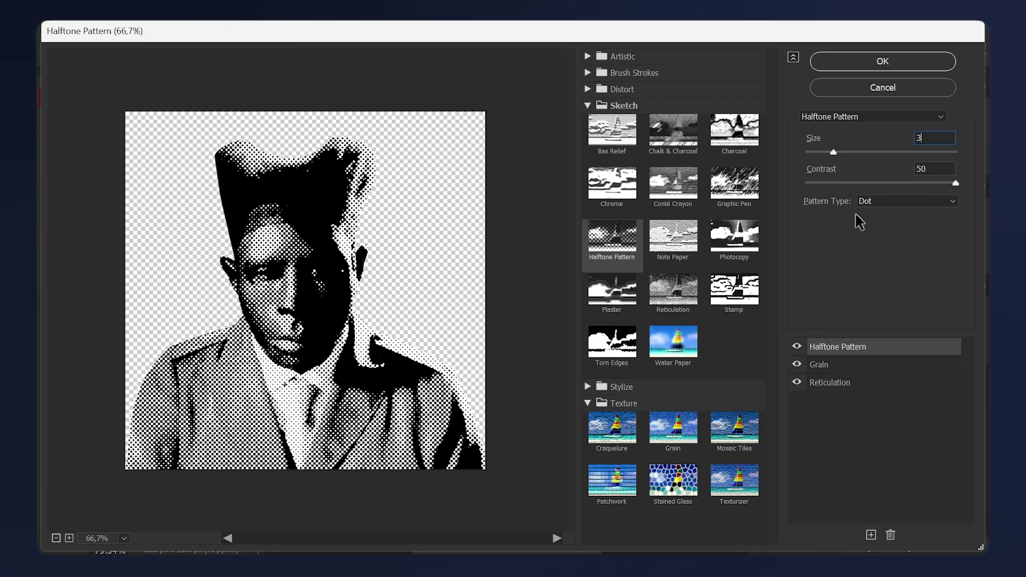
# Apply the filters, then add a #3f6936 Solid Color fill layer set to Multiply.
pyautogui.click(882, 60)
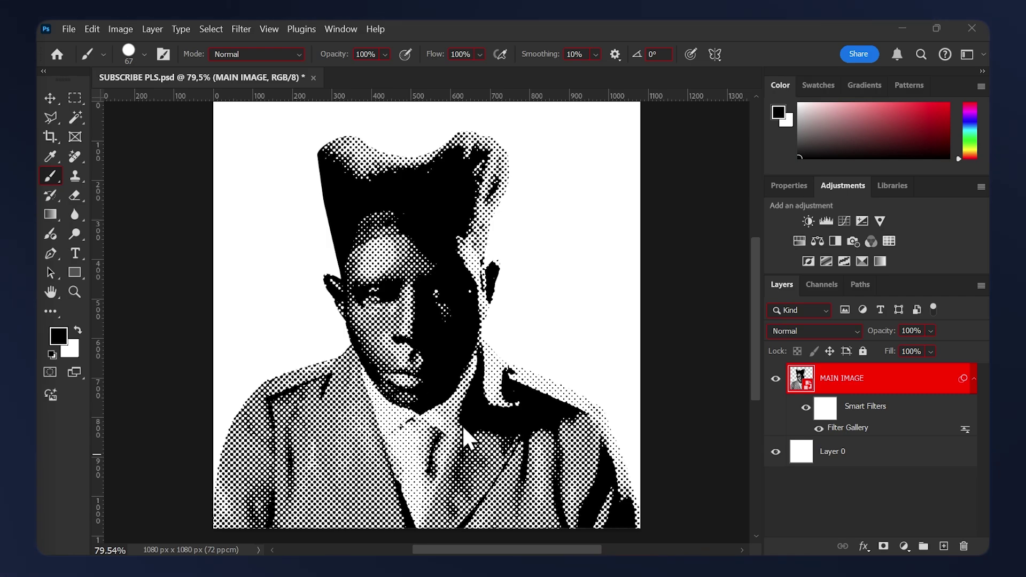
pyautogui.click(903, 546)
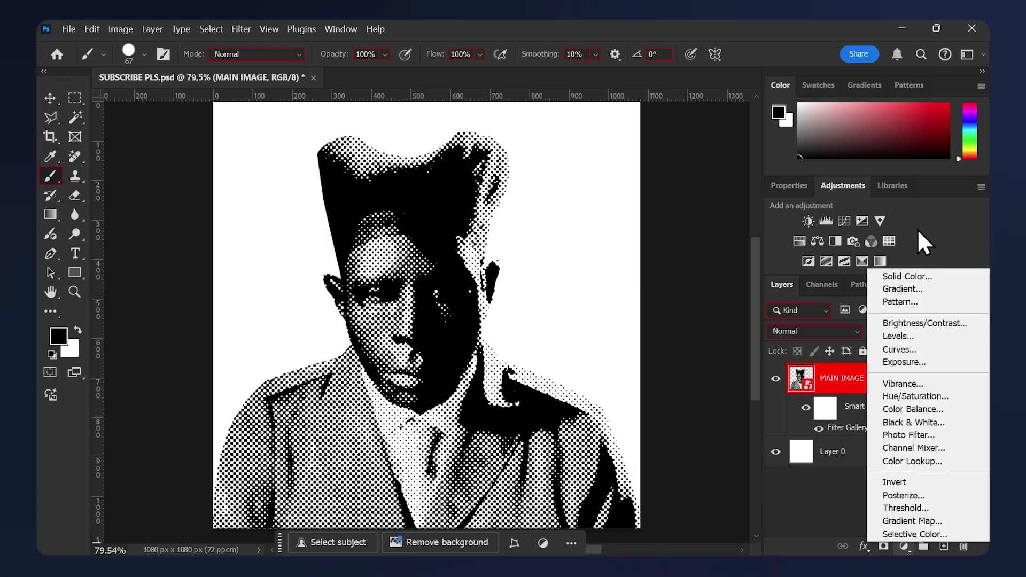
pyautogui.click(919, 271)
pyautogui.click(764, 274)
pyautogui.click(680, 262)
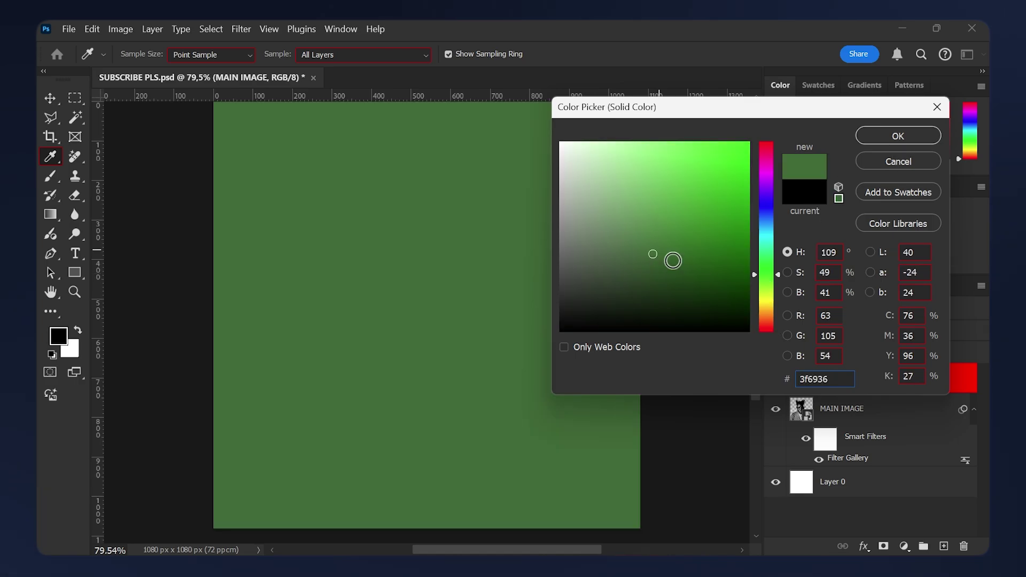
pyautogui.press('Return')
pyautogui.press('b')
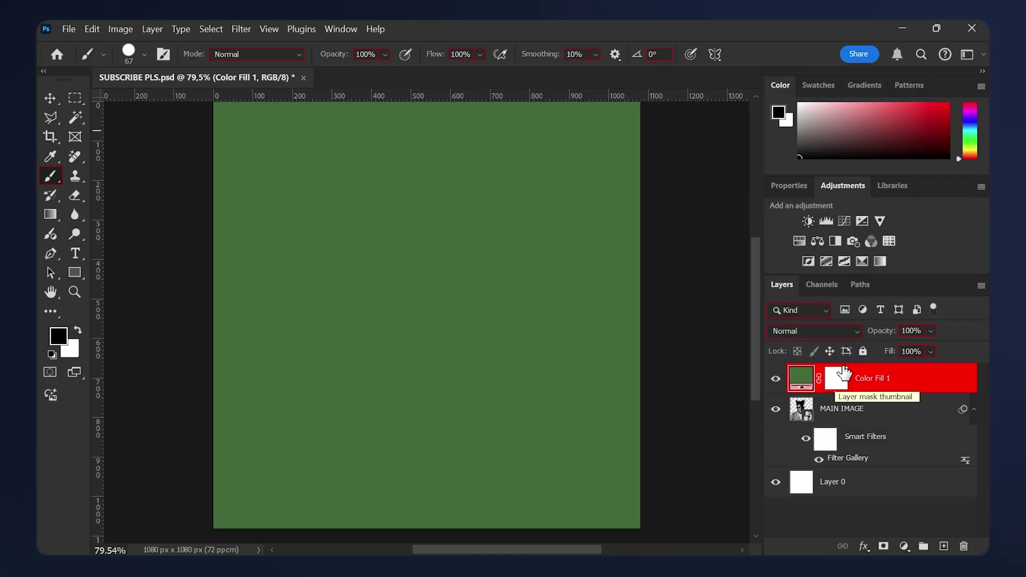
pyautogui.click(829, 331)
pyautogui.click(790, 190)
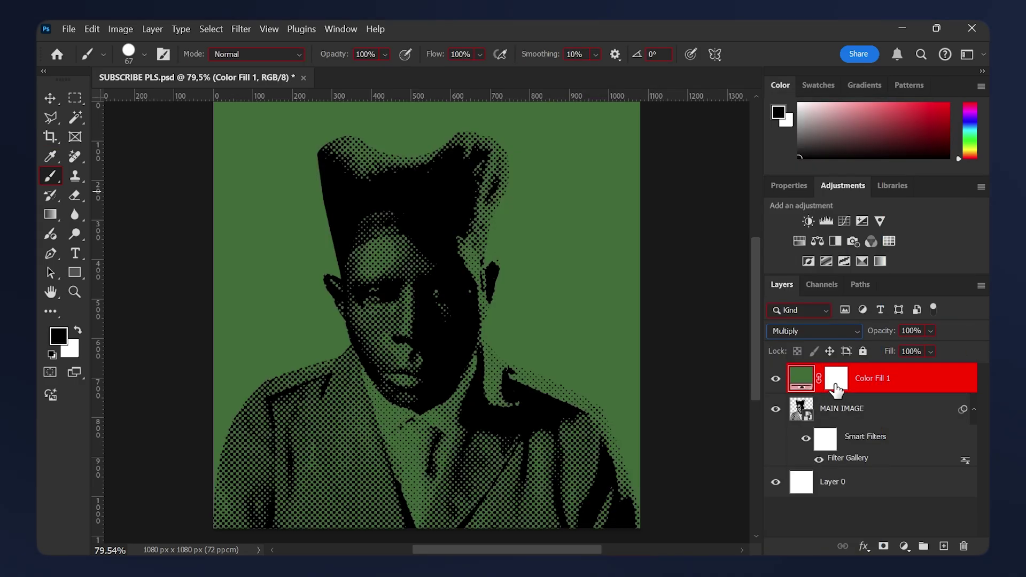
# Invert Color Fill 1's mask to black with Ctrl+I, then check the Brush size and hardness.
pyautogui.click(835, 383)
pyautogui.hotkey('ctrl', 'i')
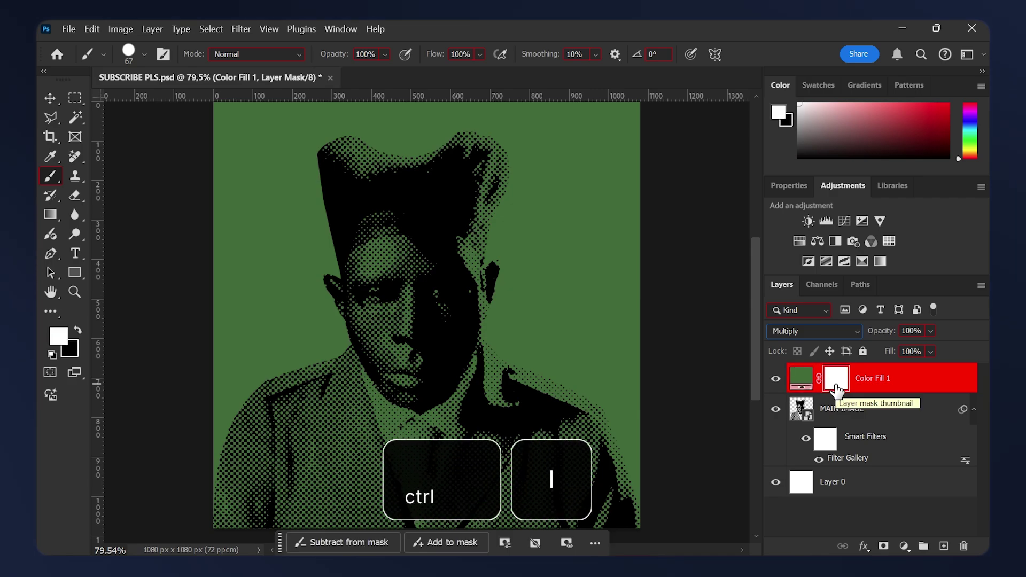
pyautogui.moveTo(835, 389); pyautogui.dragTo(836, 390)
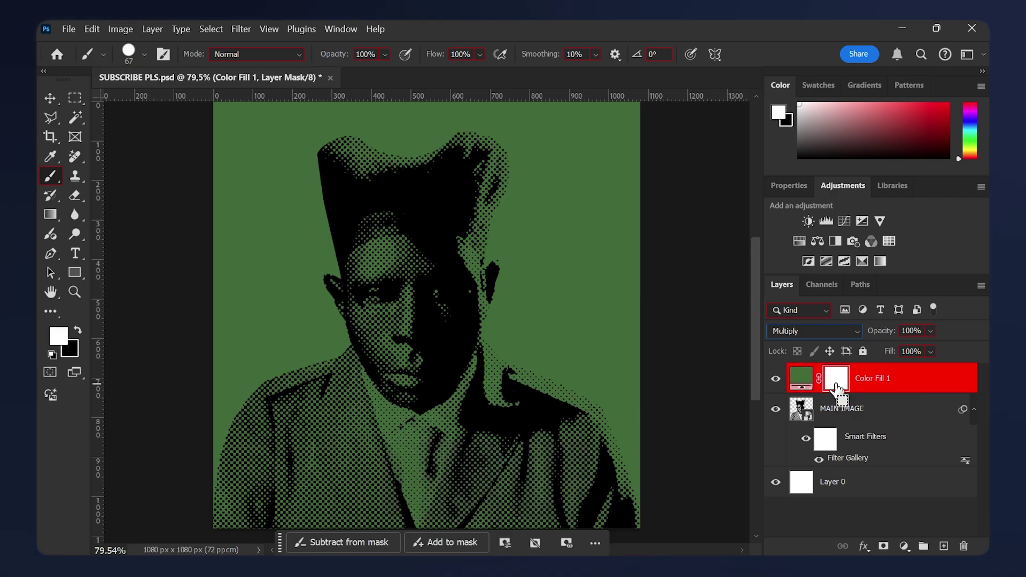
pyautogui.press('b')
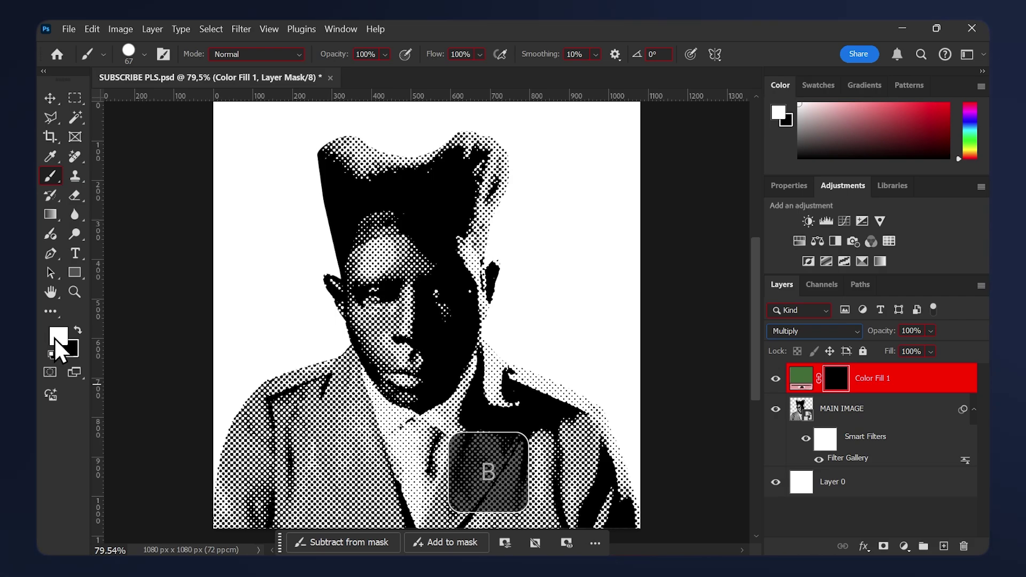
pyautogui.rightClick(388, 353)
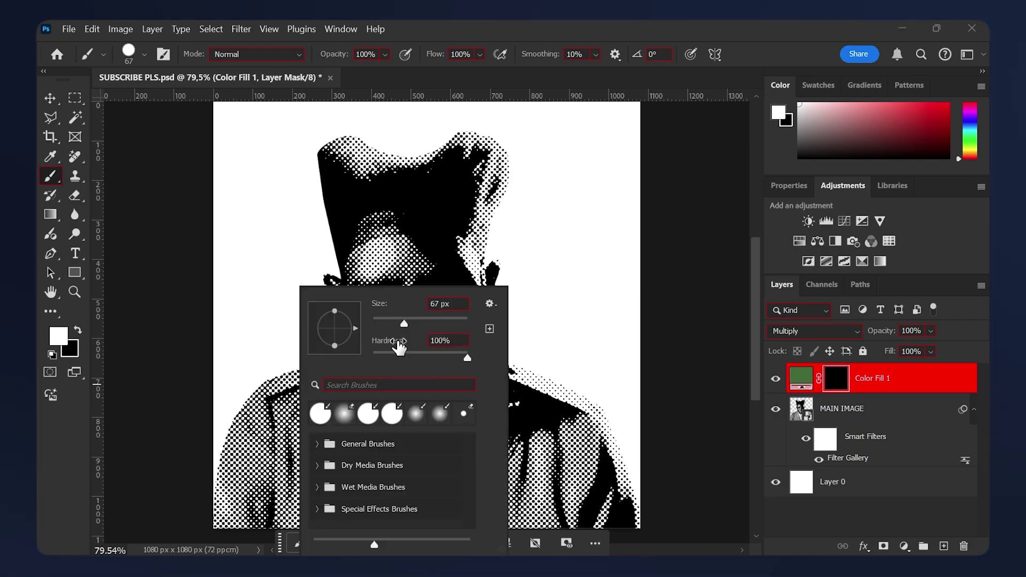
pyautogui.press('Return')
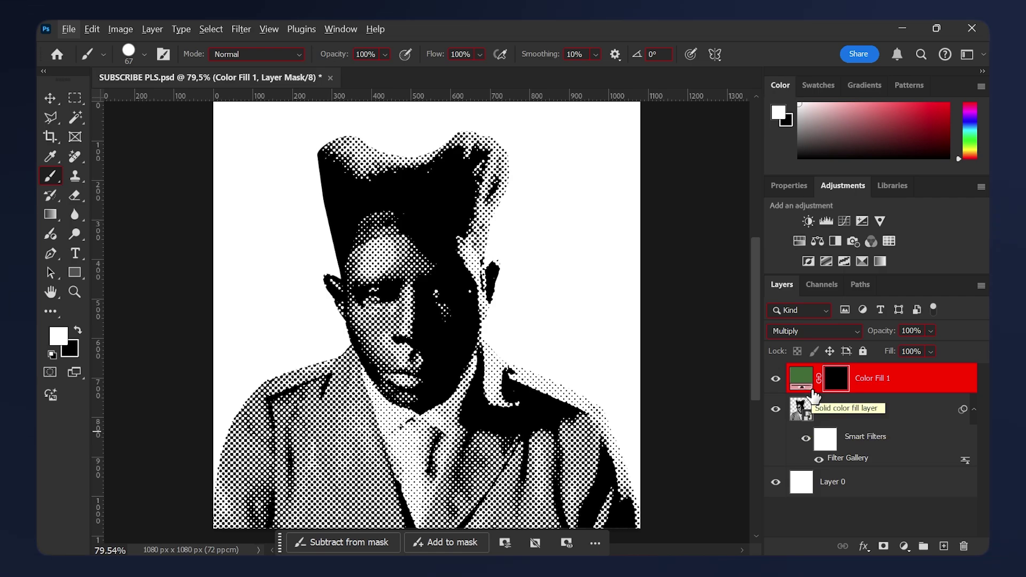
# Clip Color Fill 1 to MAIN IMAGE and paint white on its mask over the left jacket.
pyautogui.moveTo(813, 393); pyautogui.dragTo(814, 389)
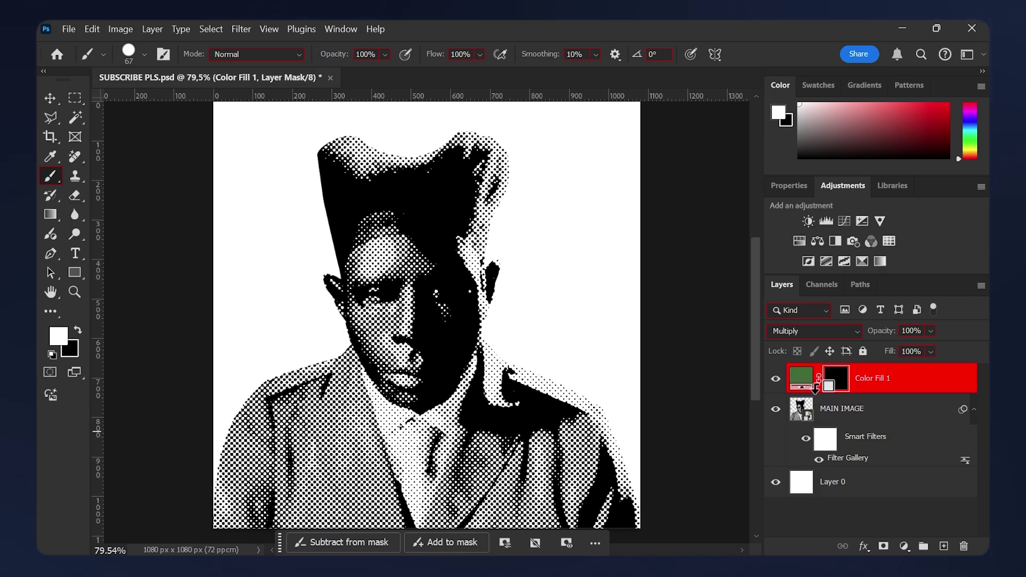
pyautogui.keyDown('alt'); pyautogui.click(814, 394); pyautogui.keyUp('alt')
pyautogui.moveTo(320, 470)
pyautogui.mouseDown()
pyautogui.moveTo(306, 393)
pyautogui.moveTo(295, 405)
pyautogui.moveTo(291, 386)
pyautogui.moveTo(258, 401)
pyautogui.moveTo(226, 439)
pyautogui.mouseUp()
pyautogui.moveTo(226, 439); pyautogui.dragTo(224, 507)
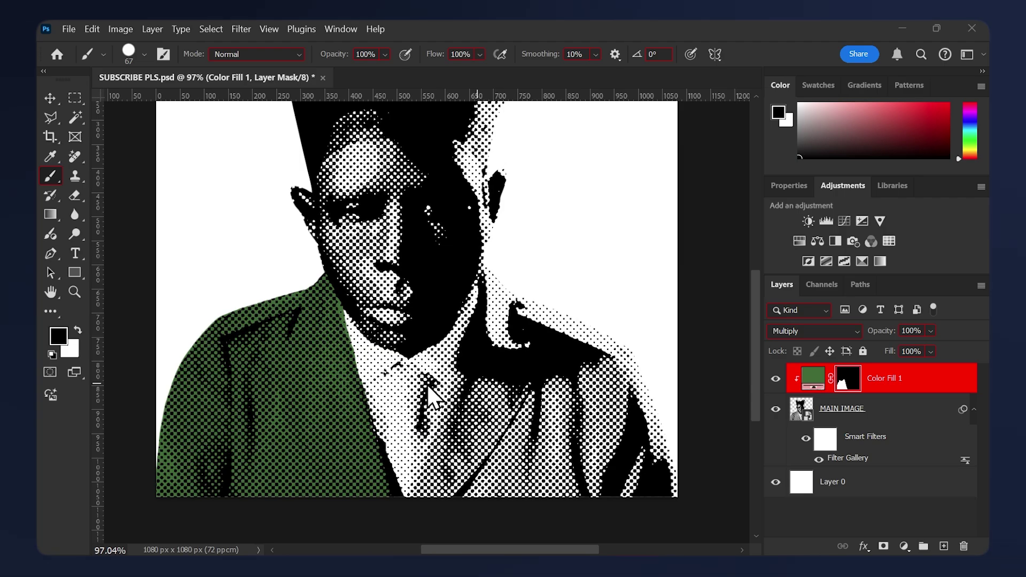
pyautogui.scroll(4, 325, 367)
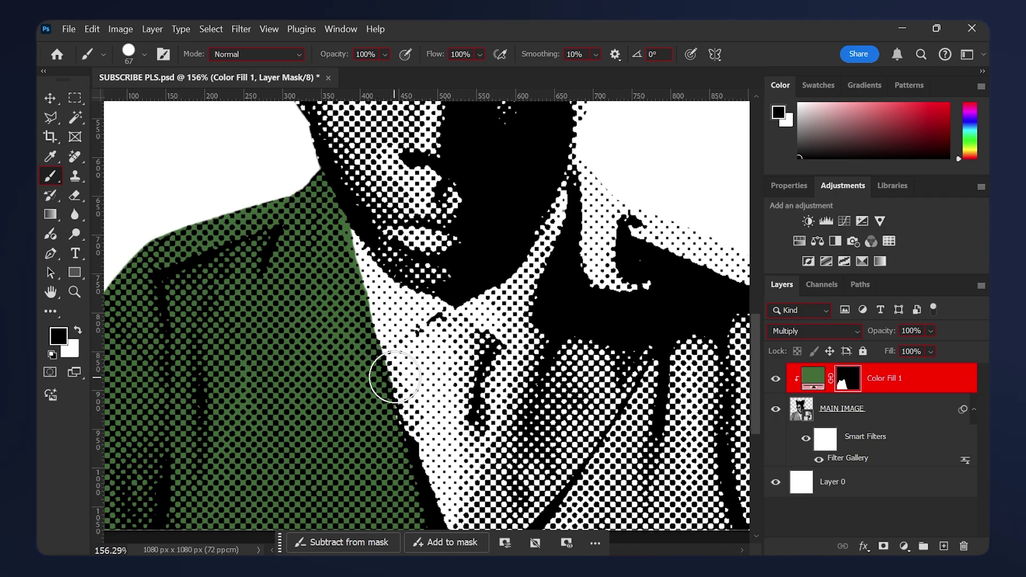
pyautogui.scroll(-2, 395, 376)
pyautogui.scroll(-5, 491, 350)
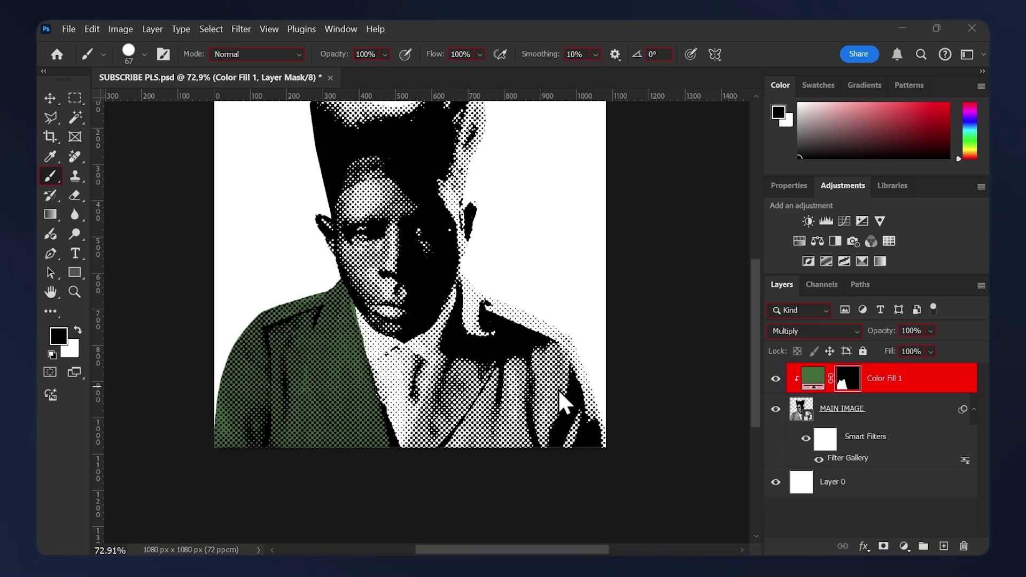
# Trace a closed Pen path around the jacket's right shoulder and side.
pyautogui.press('p')
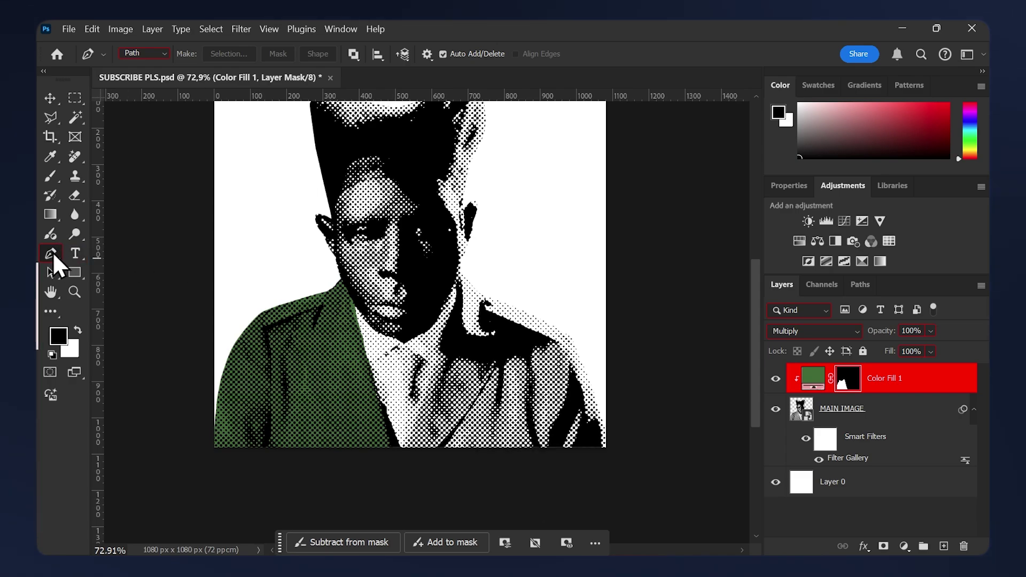
pyautogui.scroll(4, 481, 422)
pyautogui.scroll(1, 353, 470)
pyautogui.click(349, 469)
pyautogui.moveTo(399, 307); pyautogui.dragTo(408, 274)
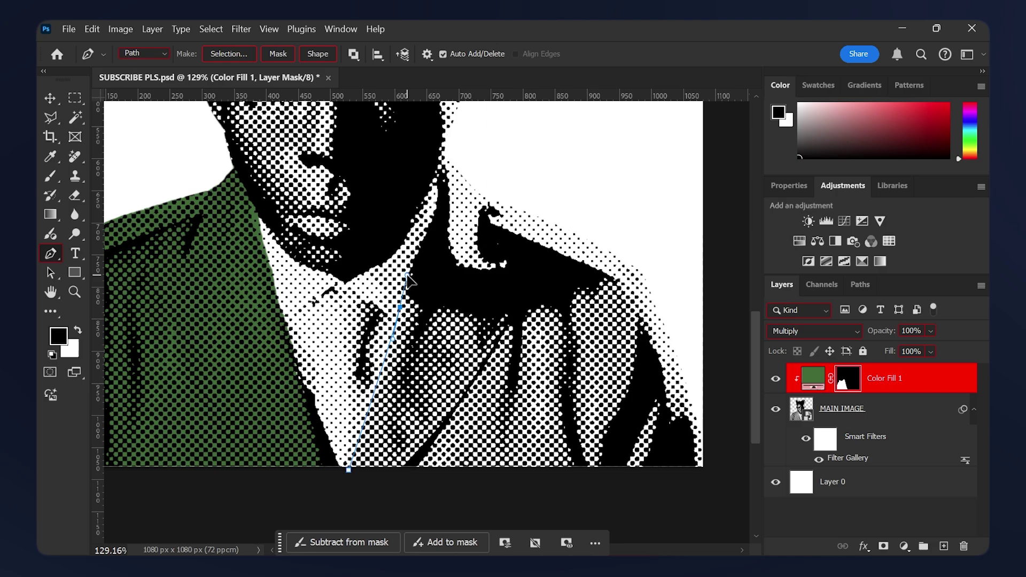
pyautogui.click(442, 158)
pyautogui.moveTo(548, 199); pyautogui.dragTo(571, 228)
pyautogui.click(622, 253)
pyautogui.click(676, 313)
pyautogui.click(720, 461)
pyautogui.click(695, 485)
pyautogui.click(348, 469)
# Turn the path into a selection, delete it on the mask to reveal green, and deselect.
pyautogui.hotkey('ctrl', 'Return')
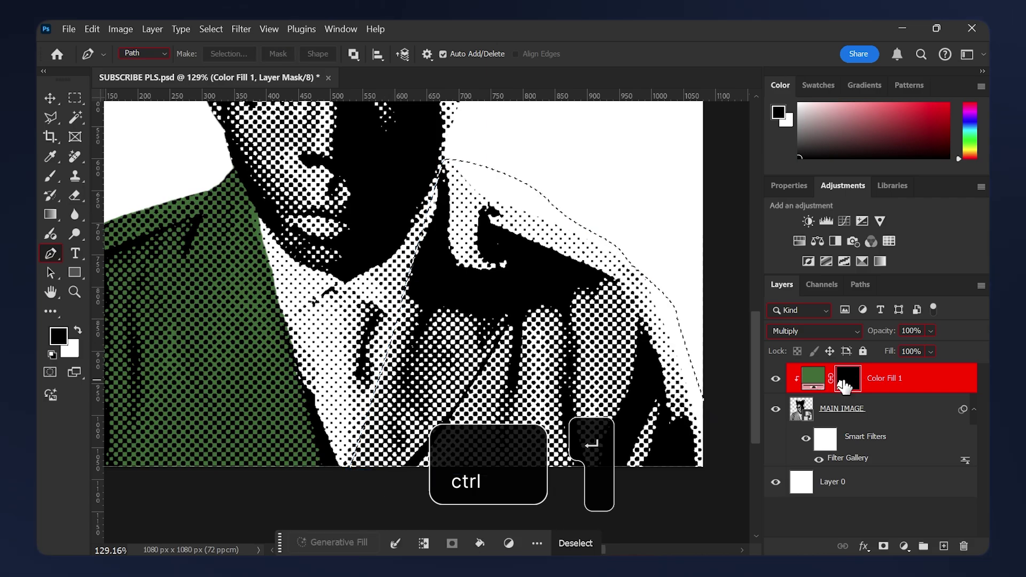
pyautogui.press('Delete')
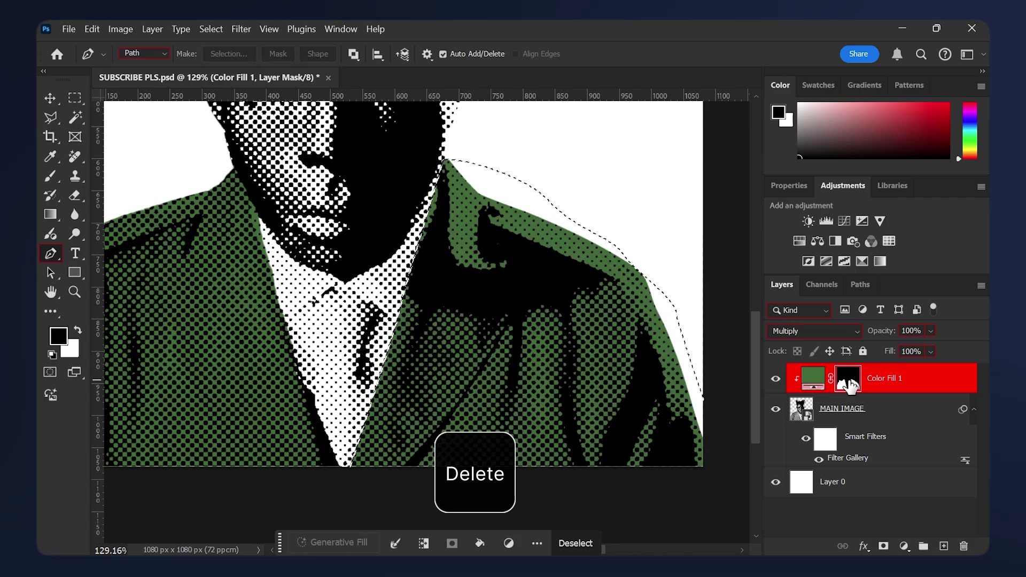
pyautogui.hotkey('ctrl', 'd')
pyautogui.scroll(-3, 505, 425)
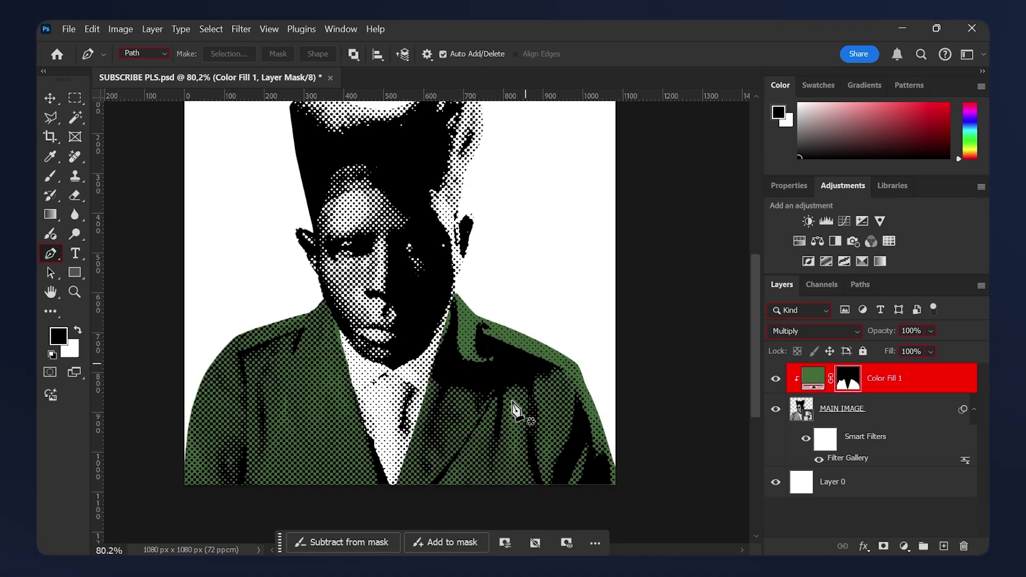
pyautogui.scroll(3, 411, 470)
pyautogui.scroll(1, 411, 465)
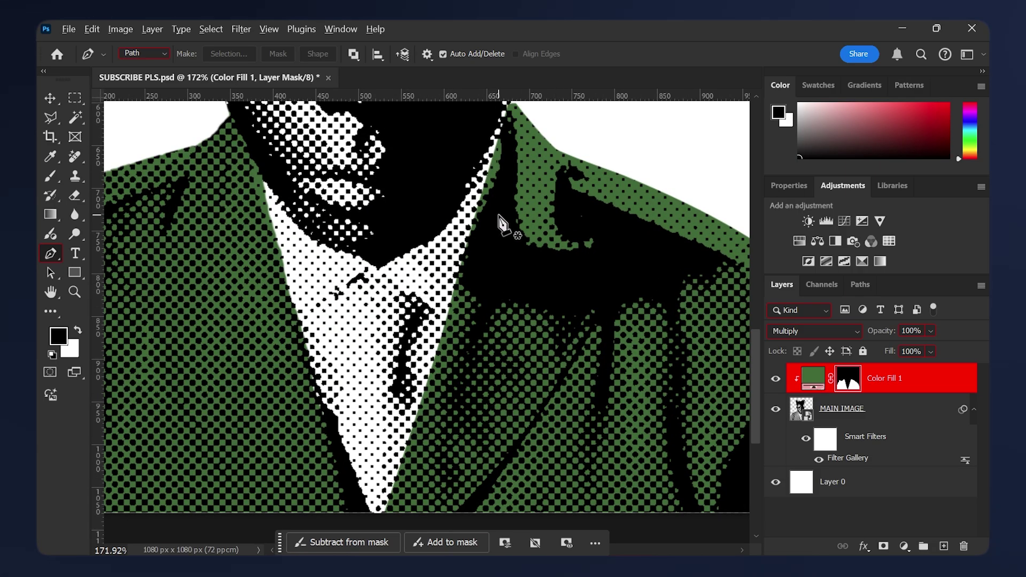
pyautogui.scroll(-2, 501, 222)
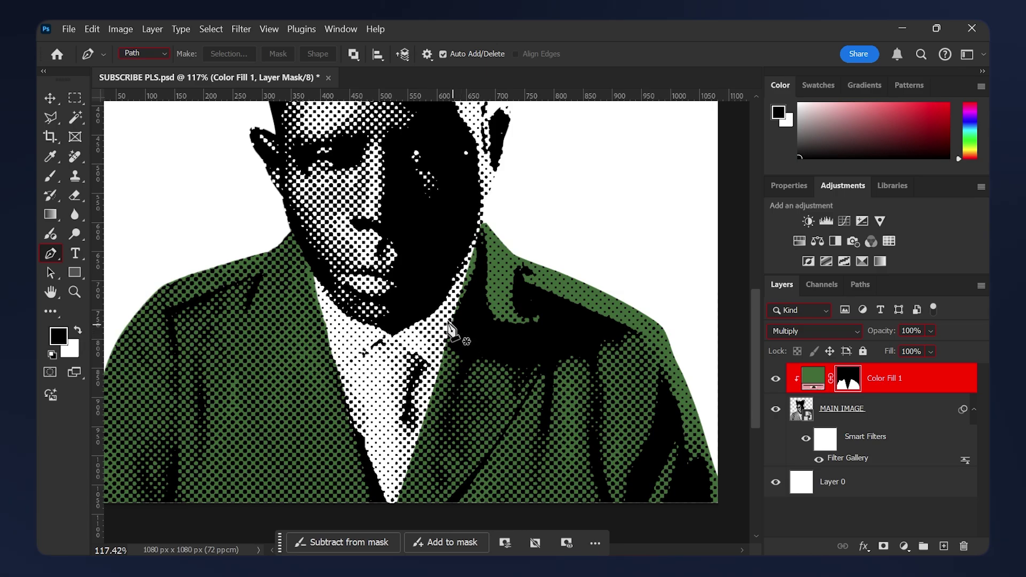
# Brush white along the collar edge to extend the green there.
pyautogui.press('b')
pyautogui.scroll(3, 450, 299)
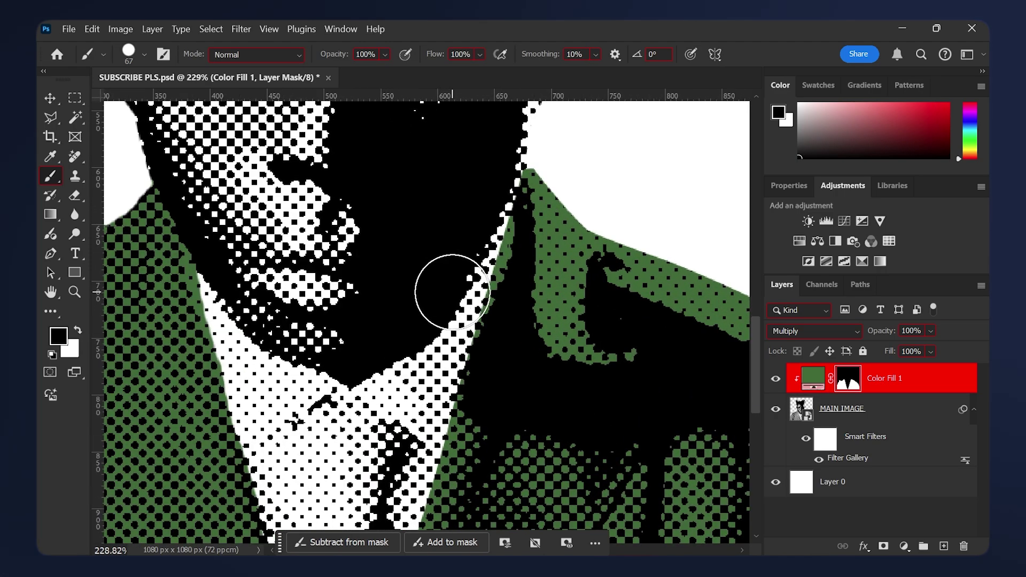
pyautogui.press('x')
pyautogui.moveTo(451, 300)
pyautogui.mouseDown()
pyautogui.moveTo(457, 279)
pyautogui.moveTo(441, 325)
pyautogui.moveTo(458, 289)
pyautogui.moveTo(462, 222)
pyautogui.mouseUp()
pyautogui.press('x')
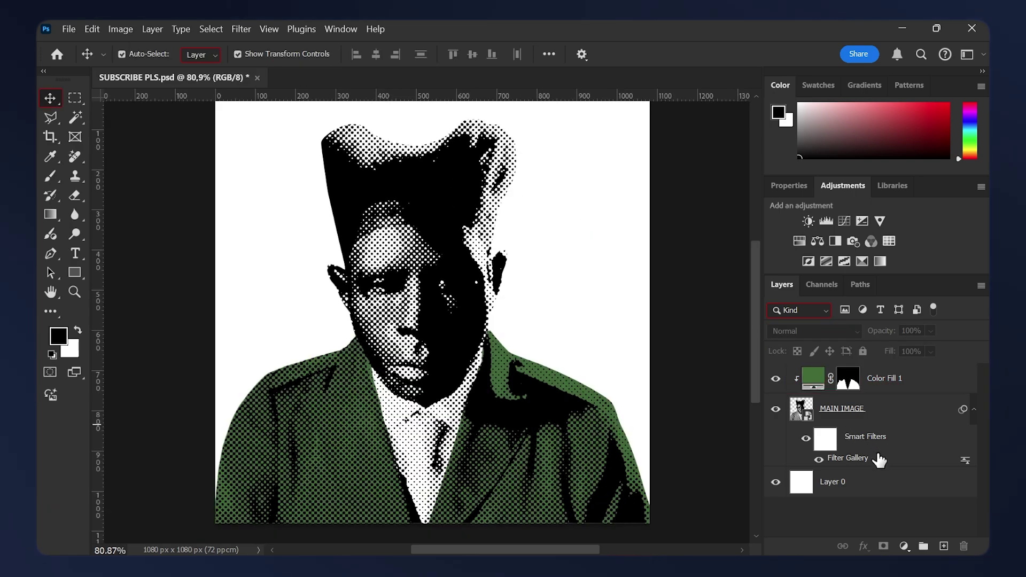
# Add a new Solid Color fill layer in a bright pinkish red.
pyautogui.click(902, 546)
pyautogui.click(921, 271)
pyautogui.click(700, 174)
pyautogui.moveTo(700, 173); pyautogui.dragTo(690, 147)
pyautogui.press('Return')
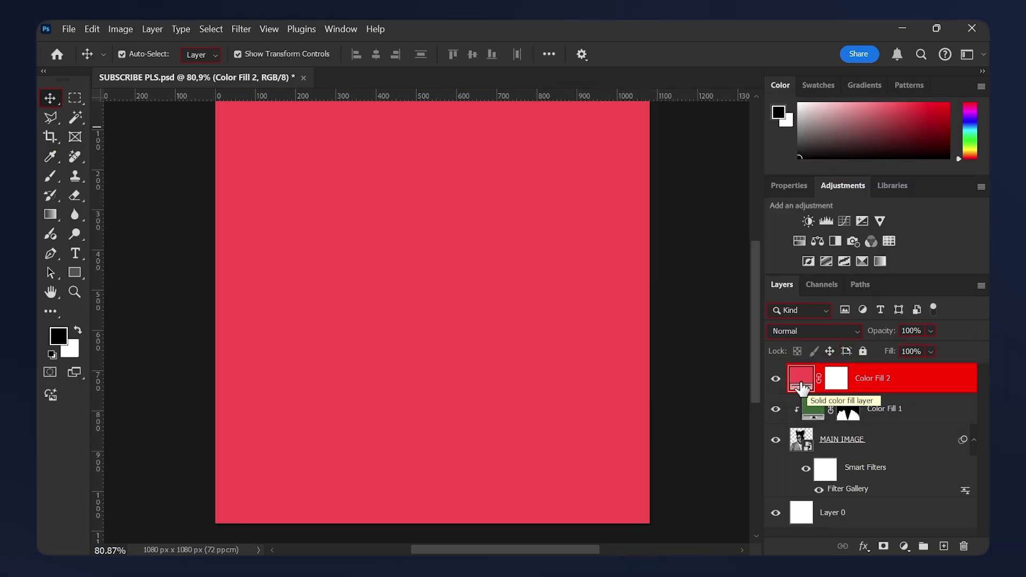
# Set Color Fill 2 to Multiply, invert its mask to black, and clip it to Color Fill 1.
pyautogui.click(796, 333)
pyautogui.click(780, 208)
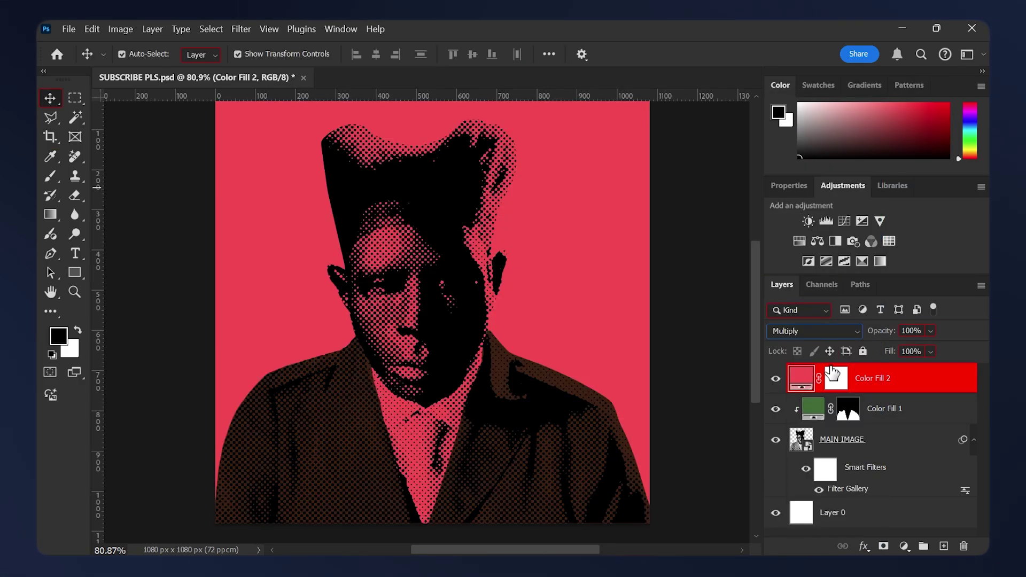
pyautogui.click(832, 376)
pyautogui.hotkey('ctrl', 'i')
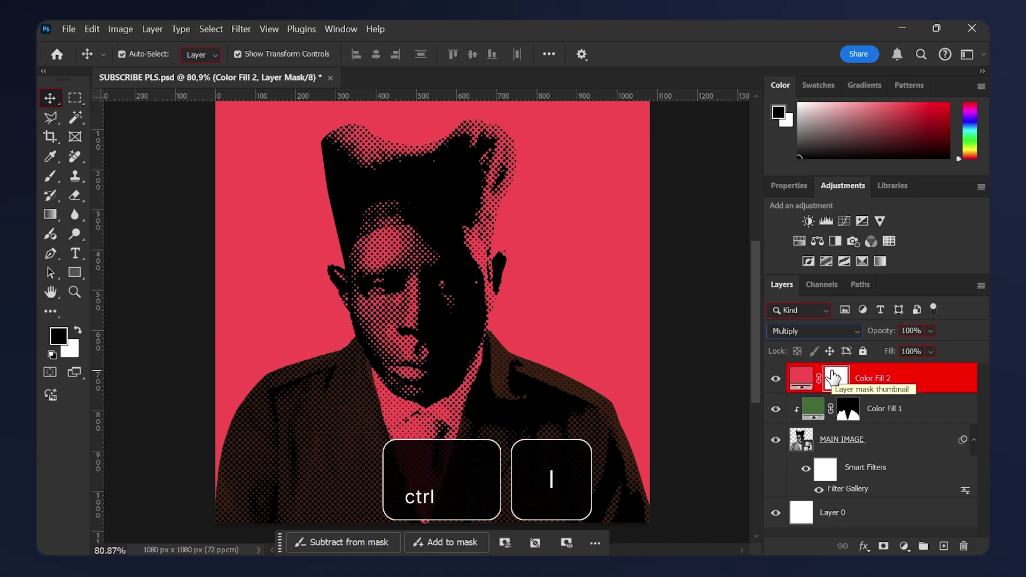
pyautogui.press('alt')
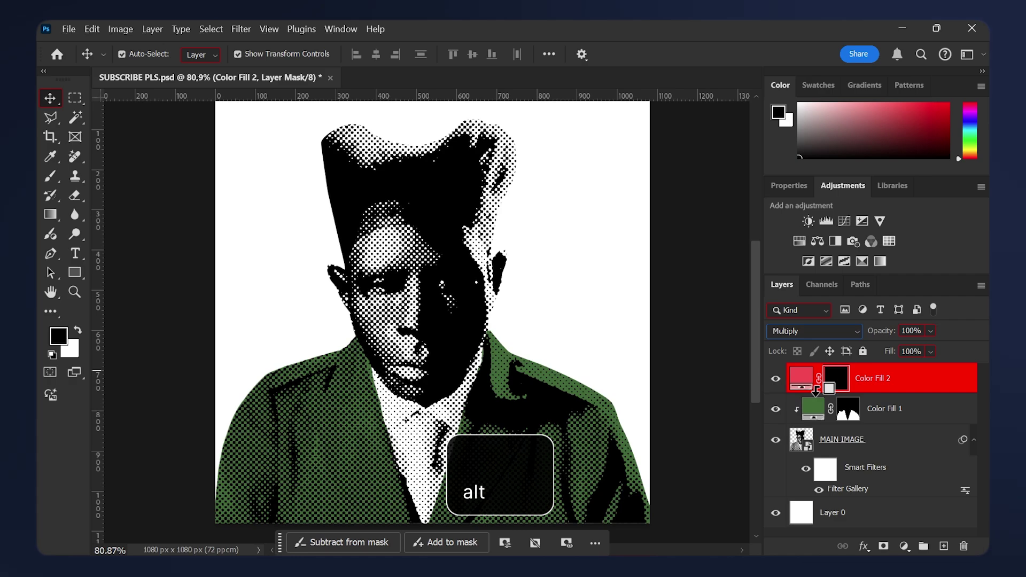
pyautogui.keyDown('alt'); pyautogui.click(816, 392); pyautogui.keyUp('alt')
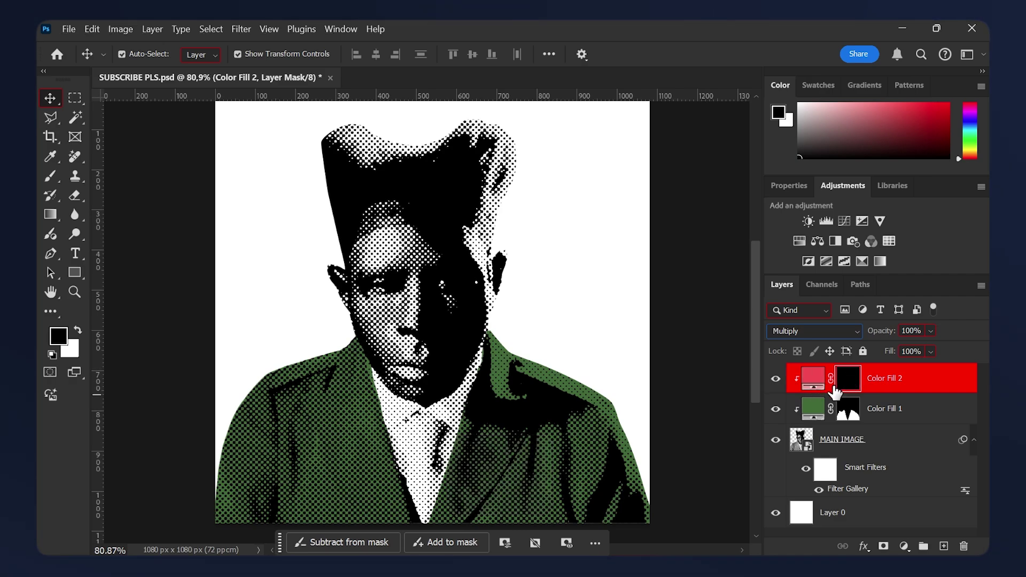
pyautogui.click(45, 178)
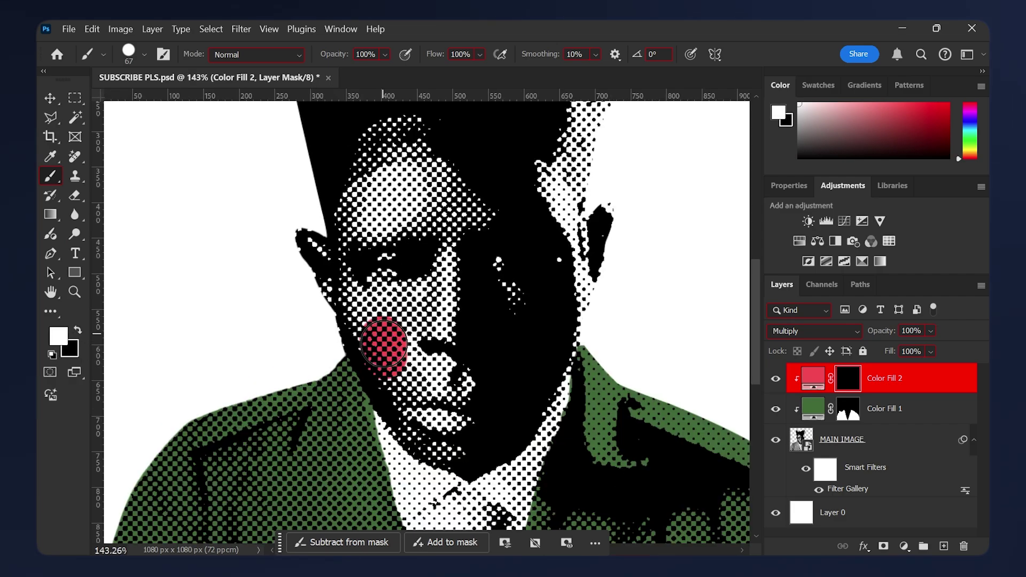
# Paint red onto the face, then scroll the Layers panel down toward Layer 0.
pyautogui.moveTo(384, 342); pyautogui.dragTo(444, 333)
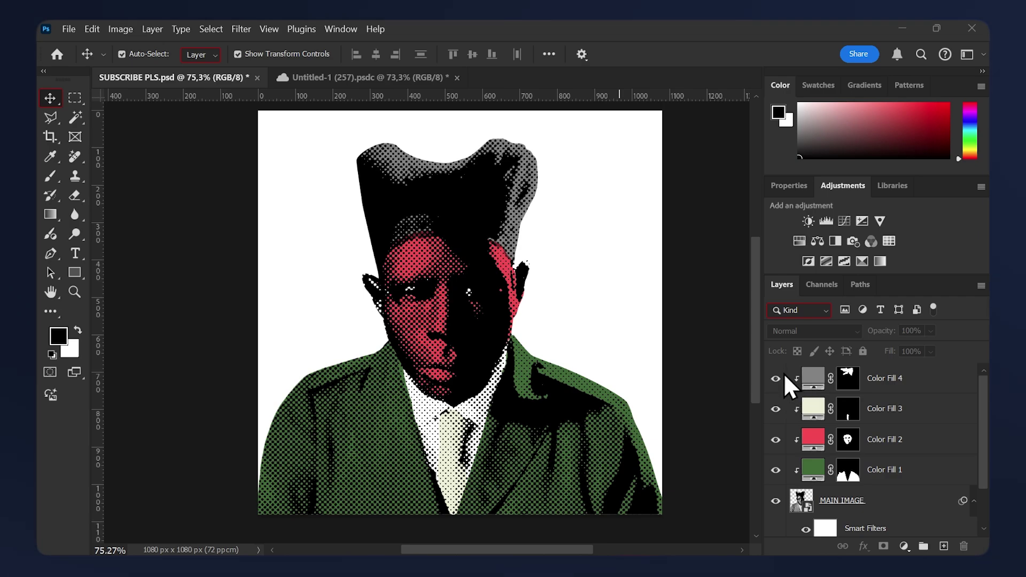
pyautogui.scroll(-2, 885, 459)
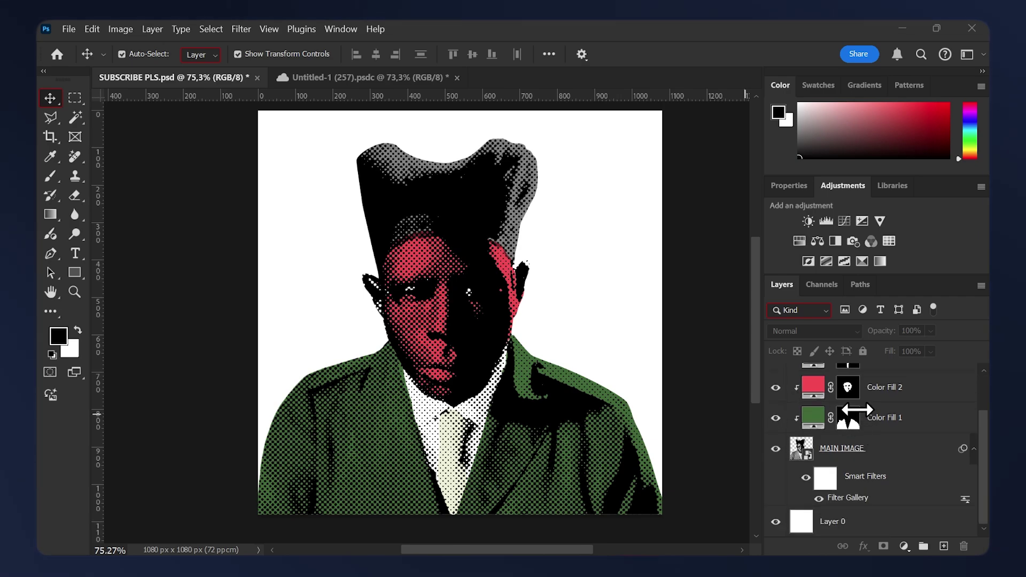
pyautogui.hscroll(1, 710, 419)
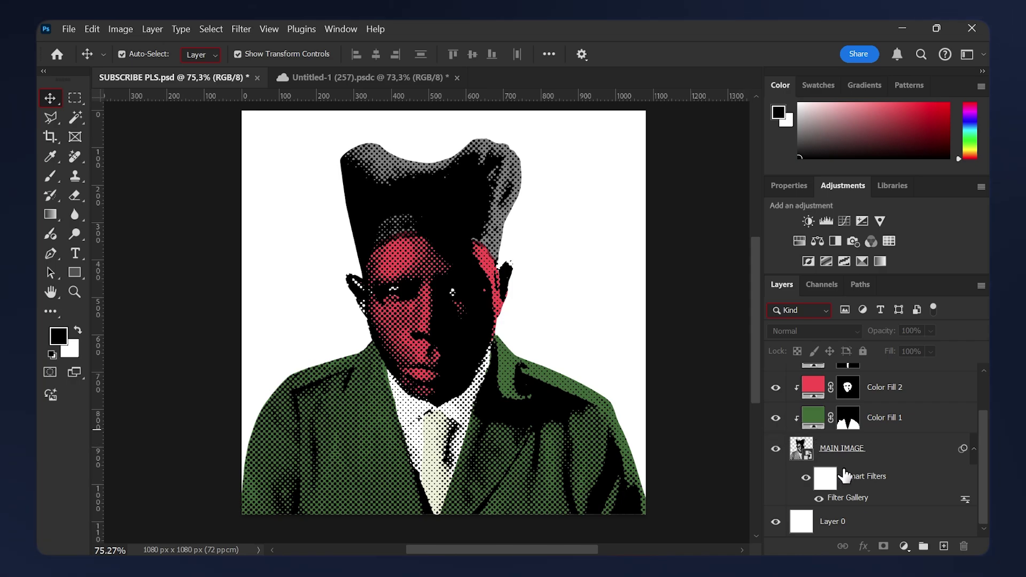
# Add a dark green Solid Color fill layer directly above Layer 0.
pyautogui.click(833, 520)
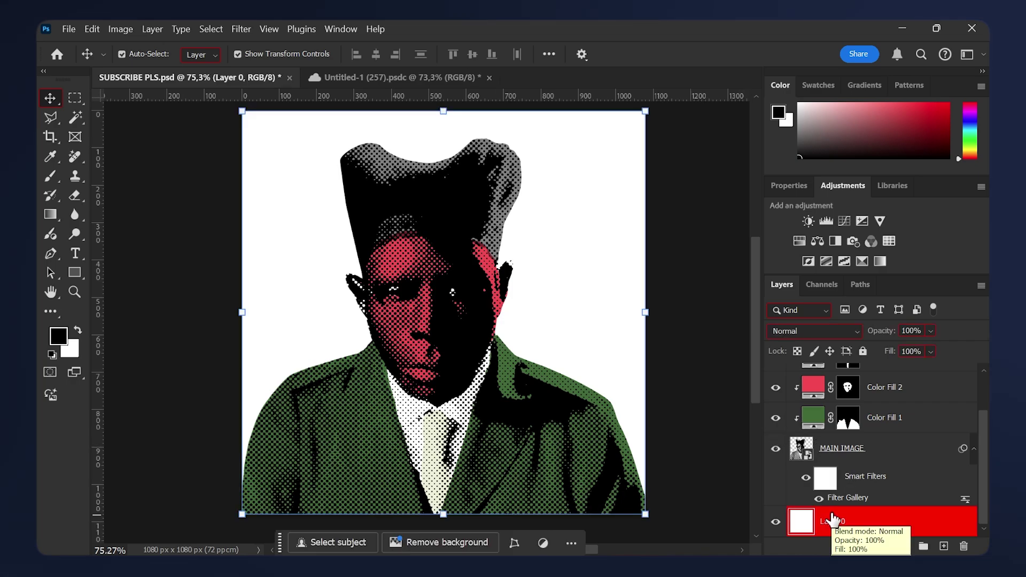
pyautogui.click(903, 546)
pyautogui.click(915, 280)
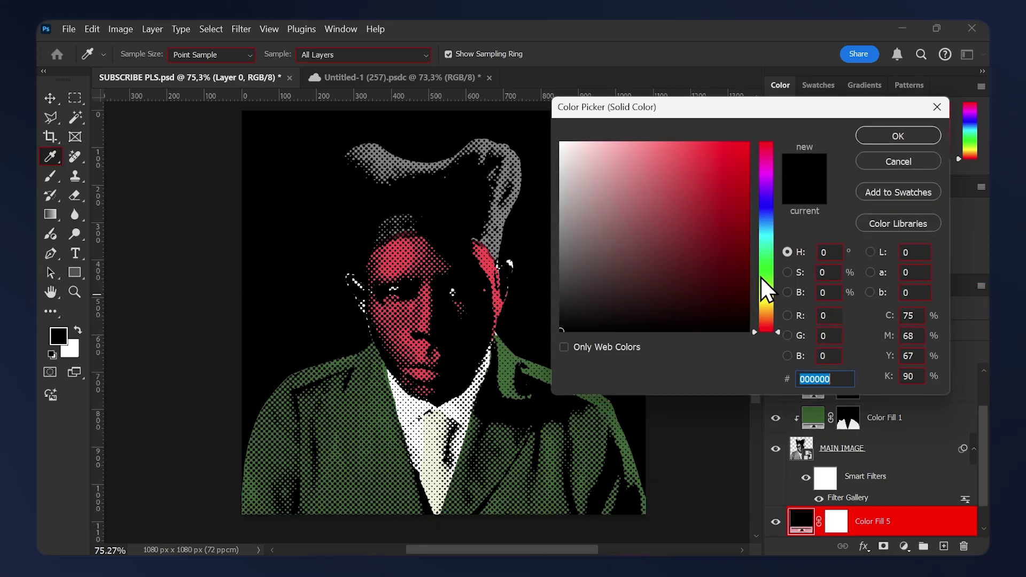
pyautogui.click(762, 273)
pyautogui.click(636, 297)
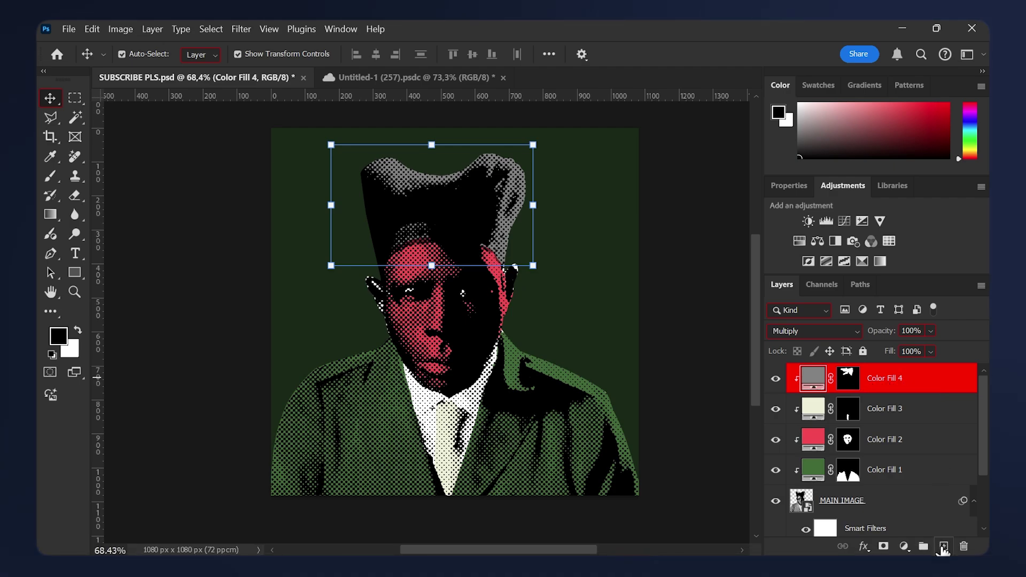
# Create a new top layer and fill it with 50% Gray.
pyautogui.click(943, 545)
pyautogui.click(92, 29)
pyautogui.click(135, 255)
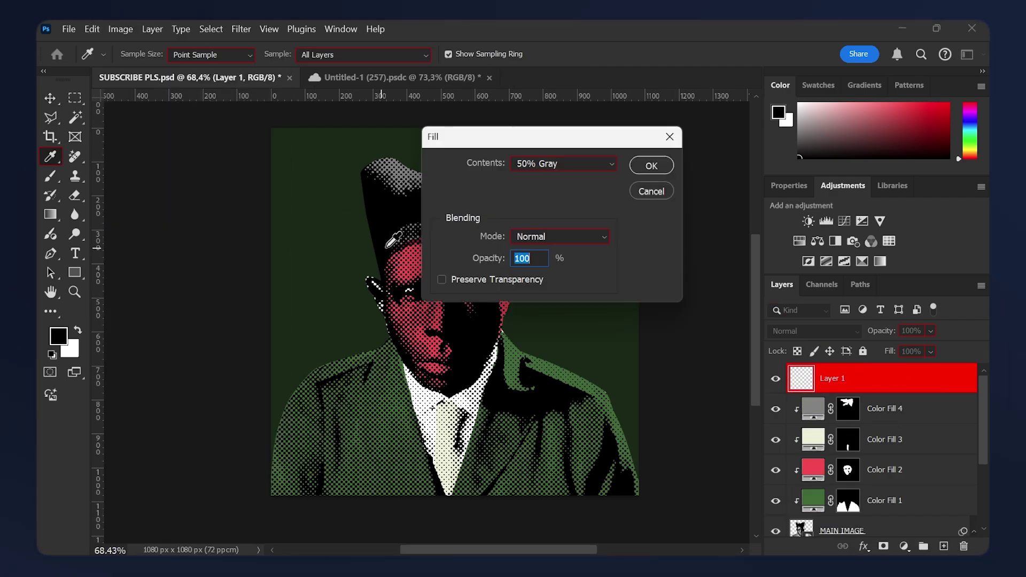
pyautogui.click(649, 167)
# Add 15% Gaussian monochromatic noise to the grey layer and set its blend mode to Overlay.
pyautogui.click(241, 29)
pyautogui.moveTo(316, 234)
pyautogui.click(470, 236)
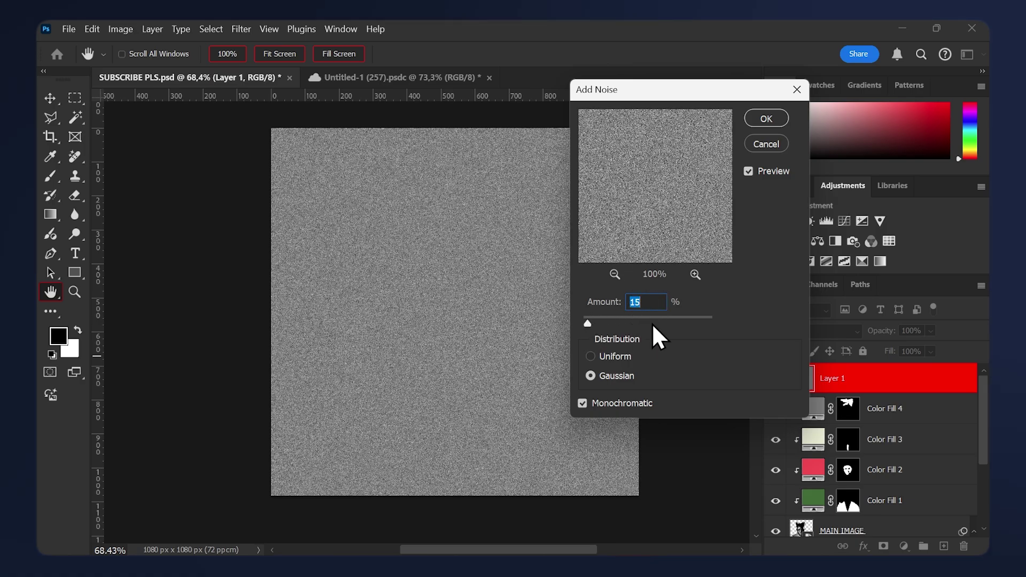
pyautogui.click(765, 118)
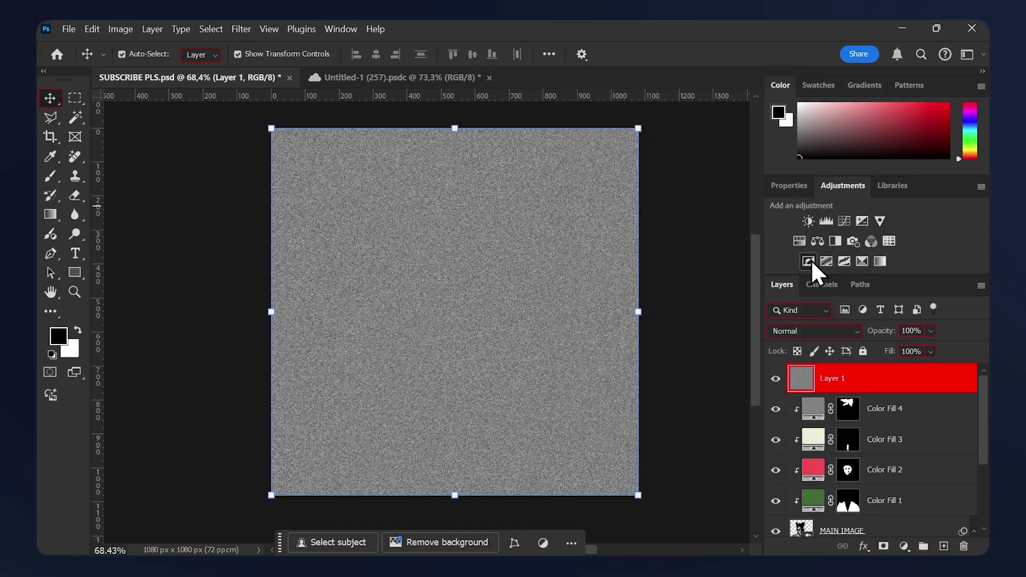
pyautogui.click(796, 332)
pyautogui.click(782, 333)
pyautogui.click(704, 341)
pyautogui.scroll(2, 575, 321)
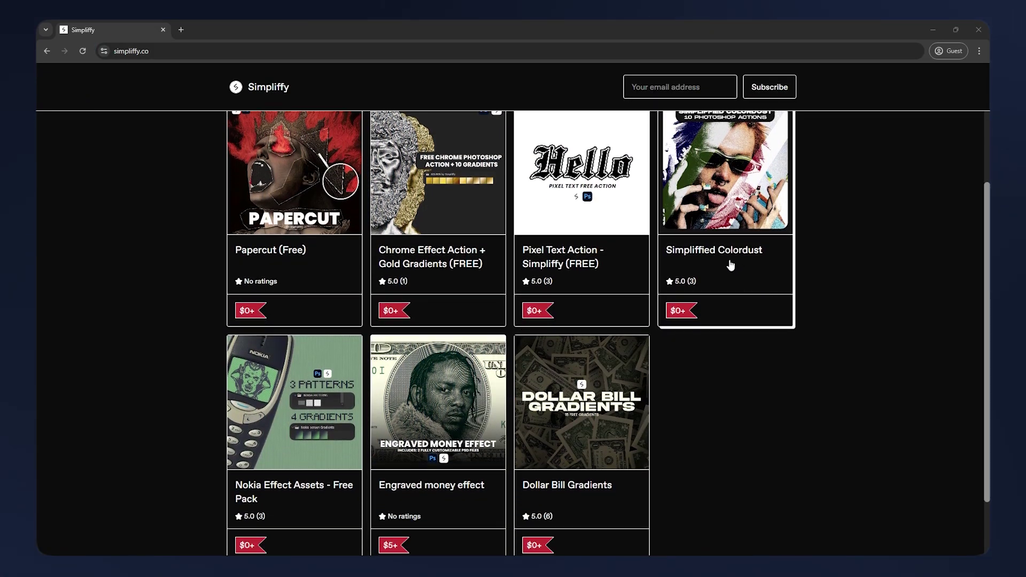
# Open the Simplified Colordust product page from the Simpliffy product grid.
pyautogui.click(728, 263)
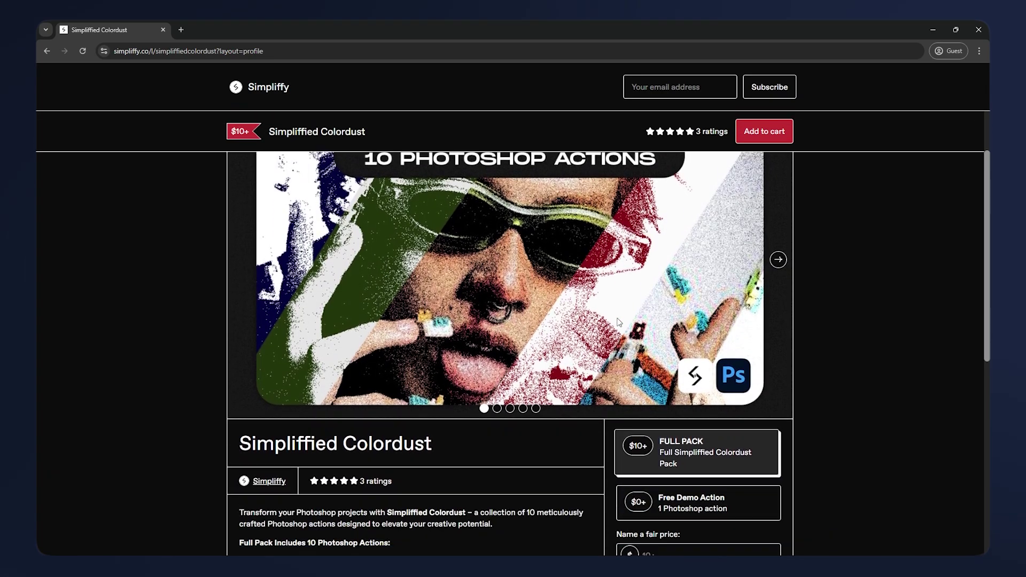